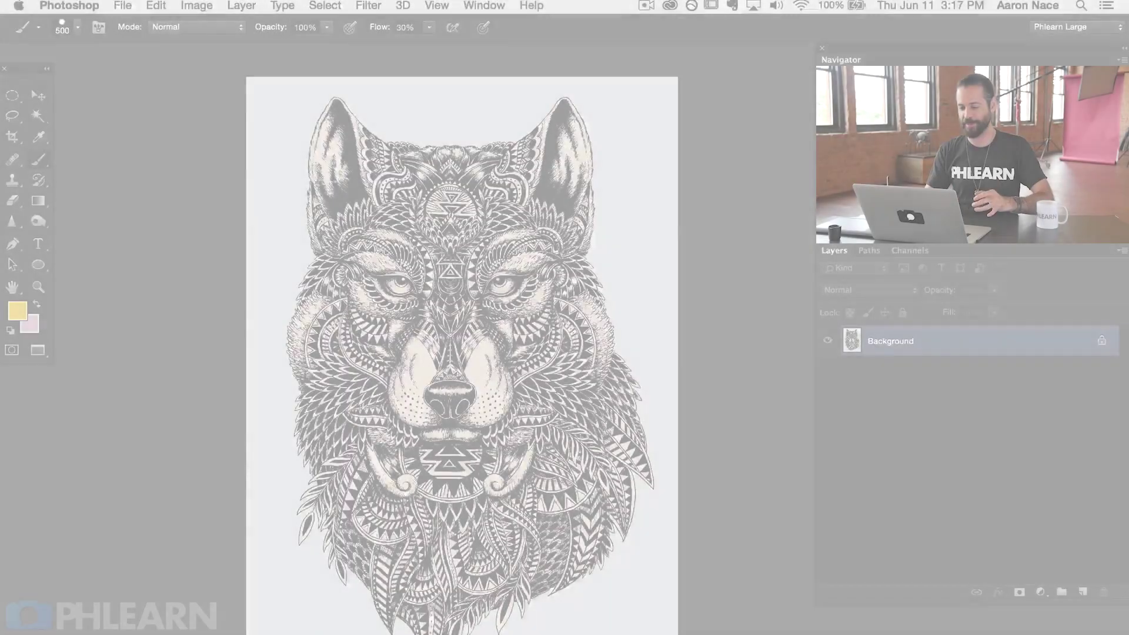
# Examine the fine line work around the wolf's face, eyes and forehead
pyautogui.scroll(-1, 461, 338)
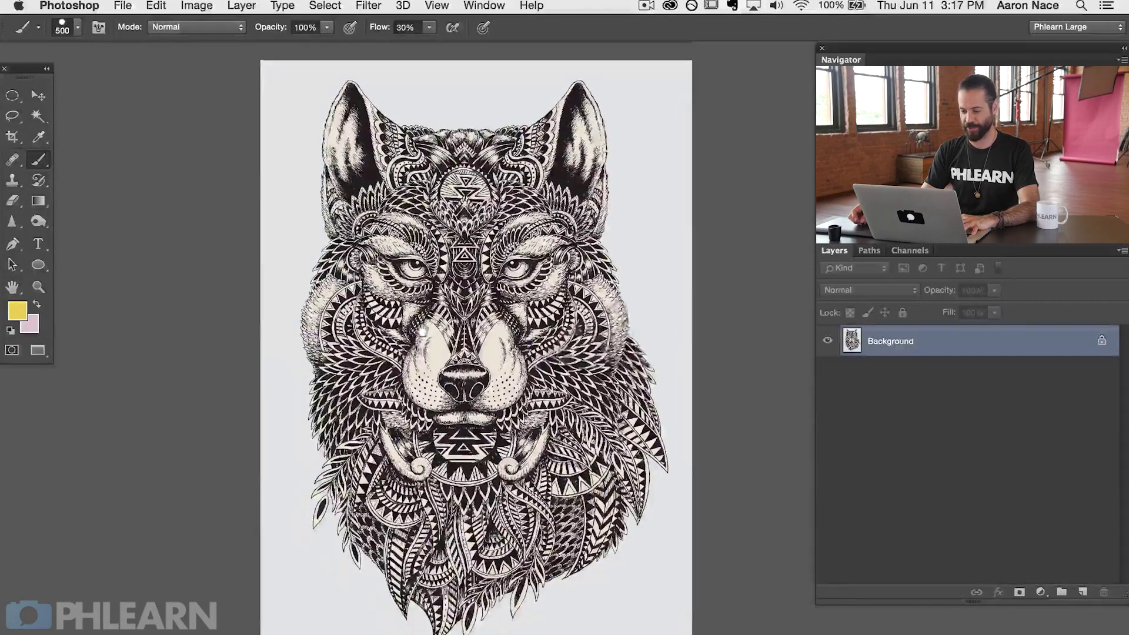
pyautogui.press('super+plus')
pyautogui.scroll(2, 573, 365)
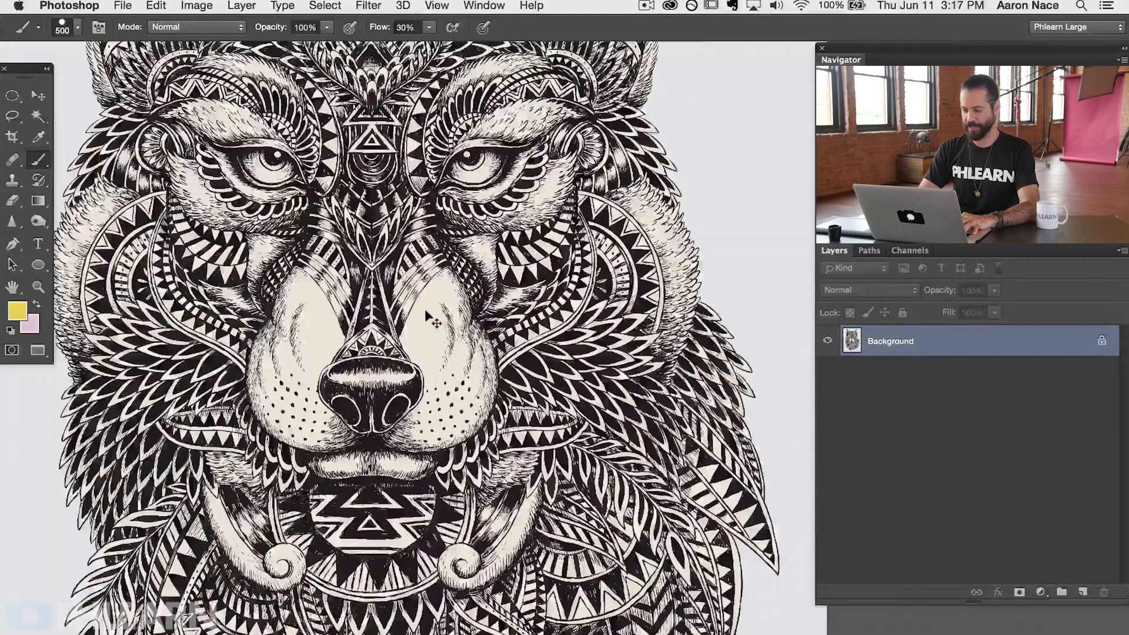
pyautogui.moveTo(347, 232); pyautogui.dragTo(486, 473)
pyautogui.scroll(4, 485, 474)
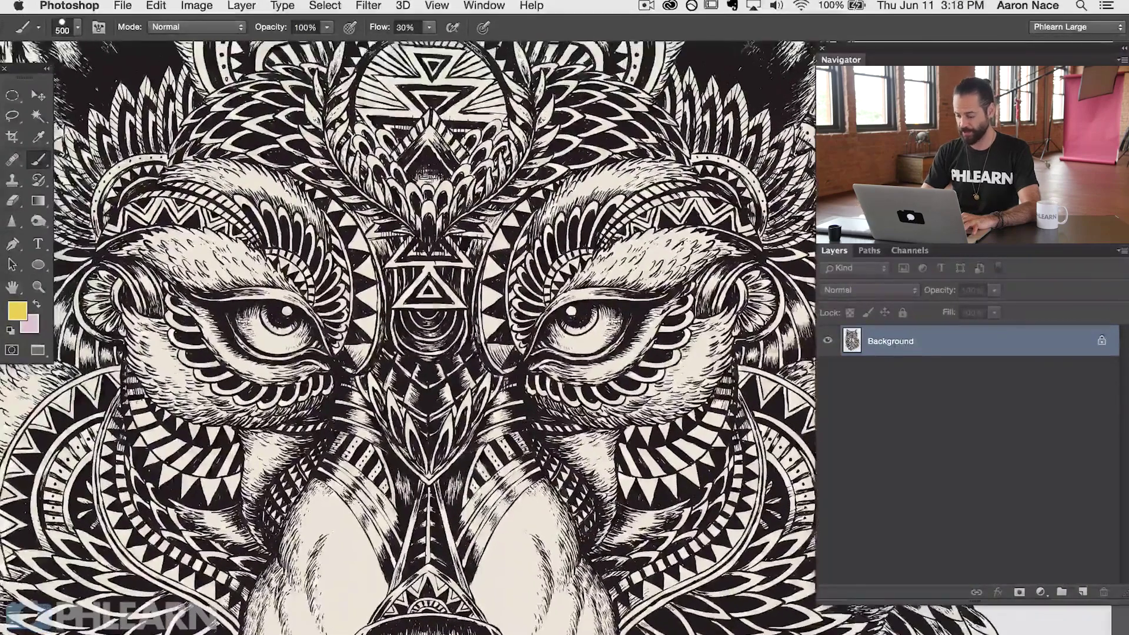
pyautogui.scroll(2, 568, 372)
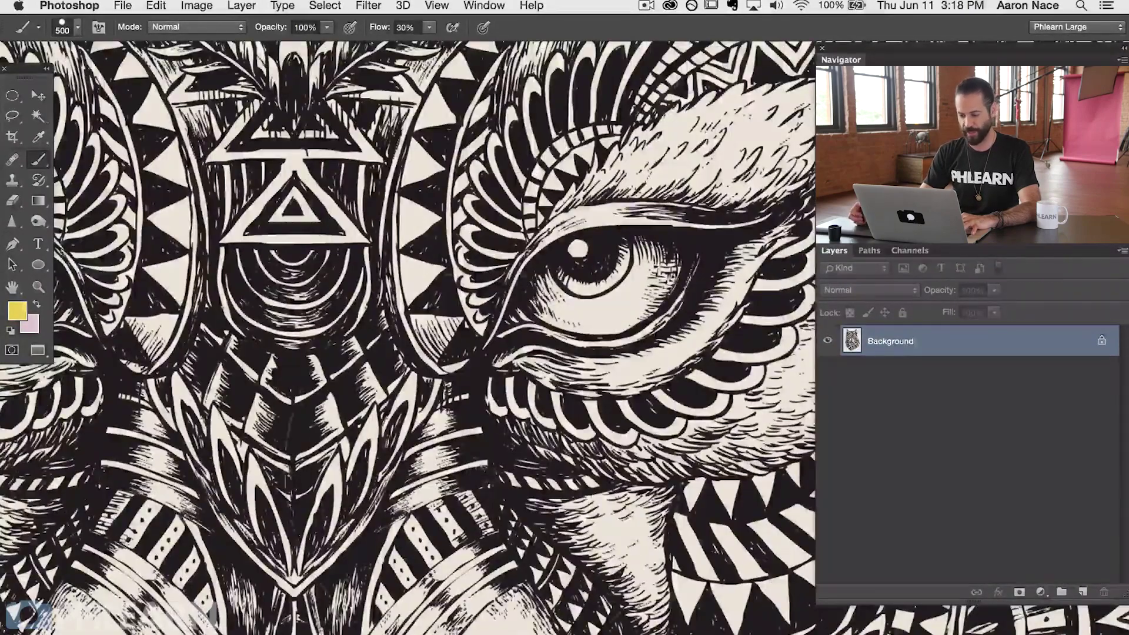
pyautogui.moveTo(531, 269); pyautogui.dragTo(406, 270)
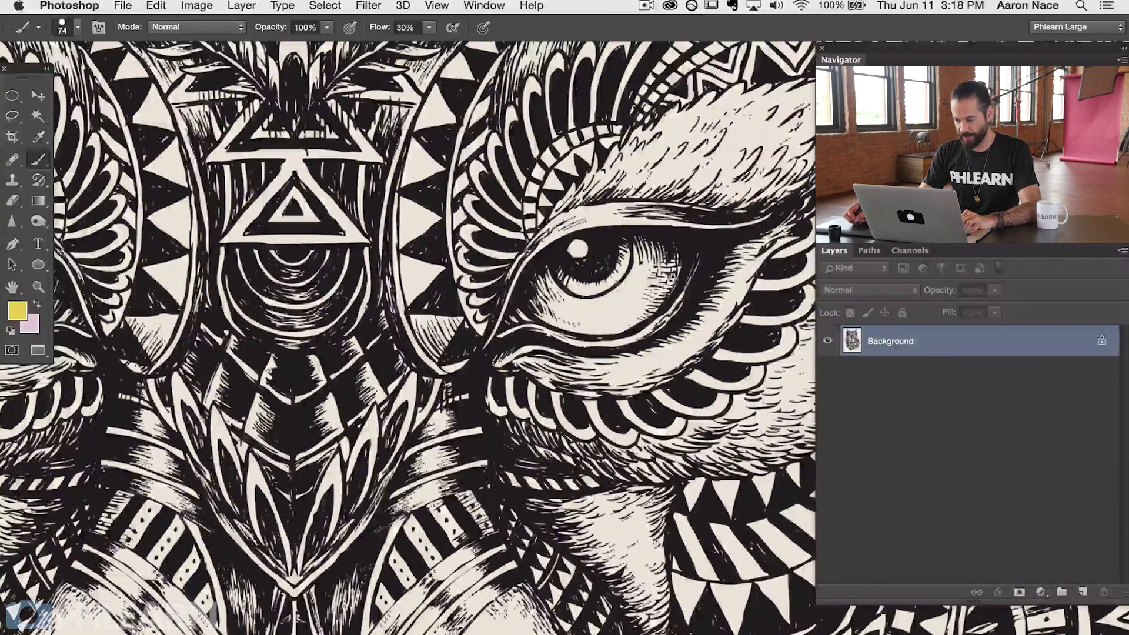
pyautogui.moveTo(697, 249); pyautogui.dragTo(414, 464)
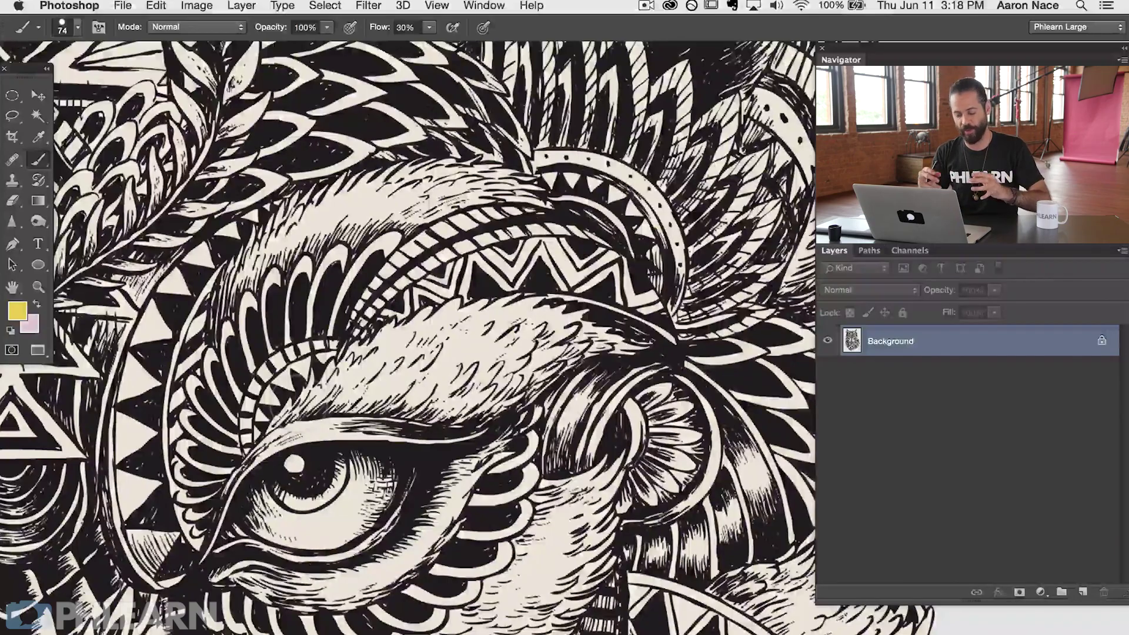
pyautogui.press('super+minus')
pyautogui.press('super+minus')
pyautogui.press('super+minus')
pyautogui.press('super+minus')
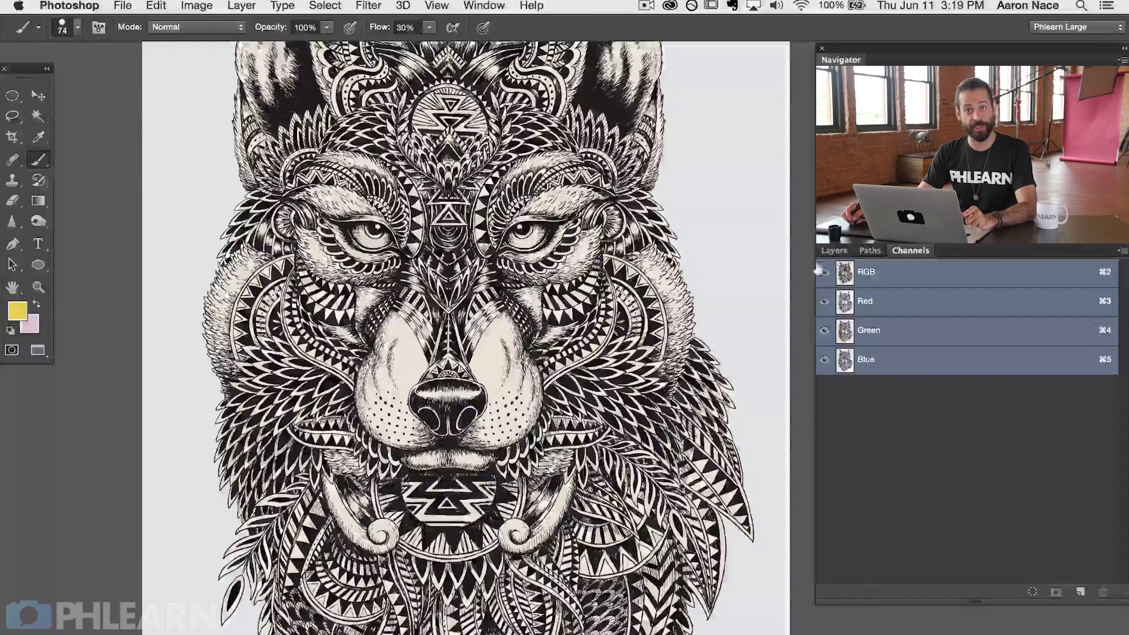
# Display the document's color channels in place of its layers
pyautogui.click(835, 251)
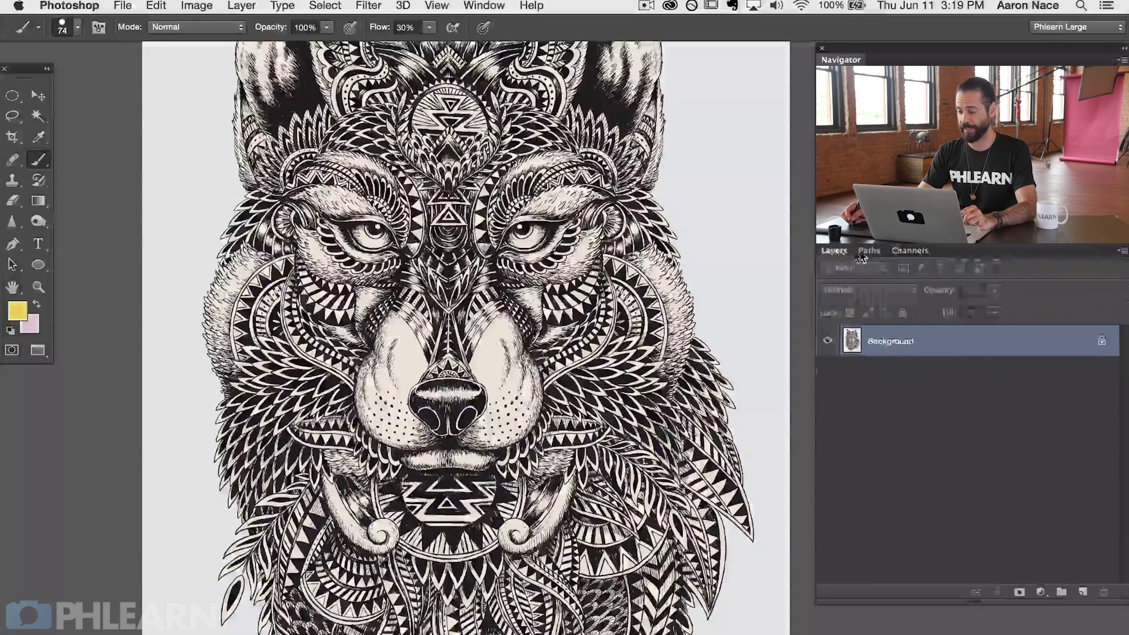
pyautogui.click(870, 251)
pyautogui.click(909, 251)
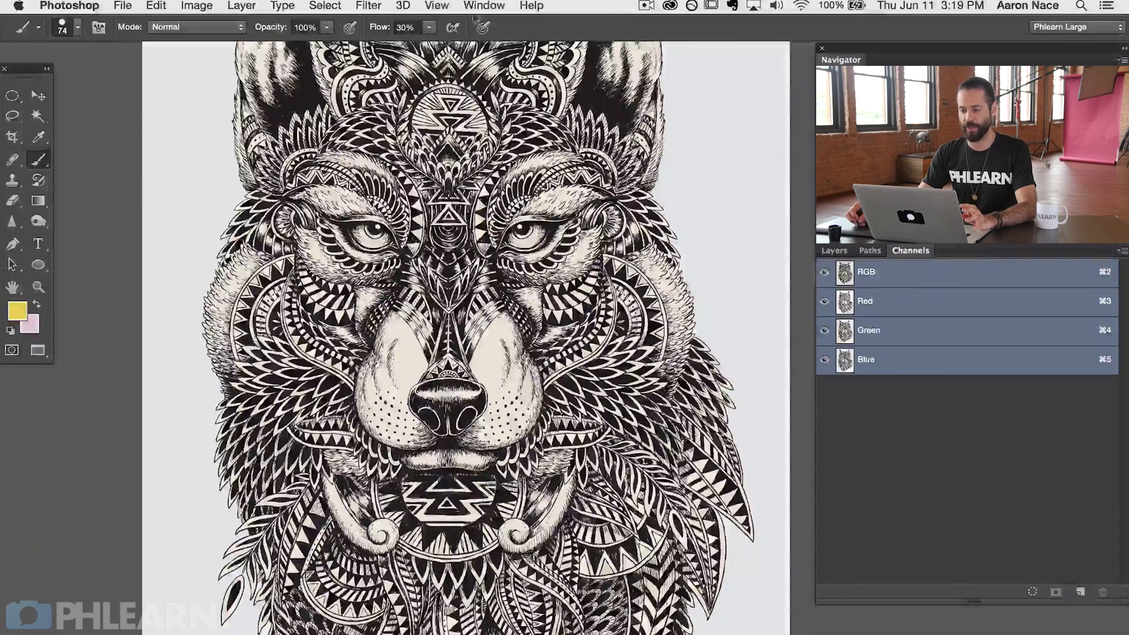
pyautogui.click(483, 5)
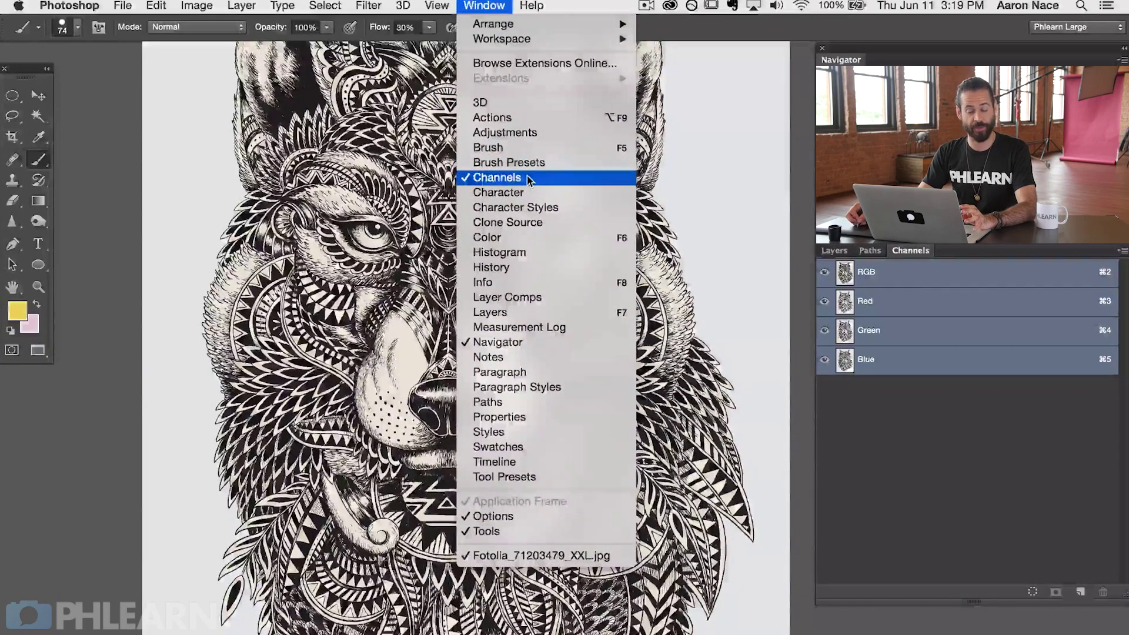
pyautogui.click(806, 179)
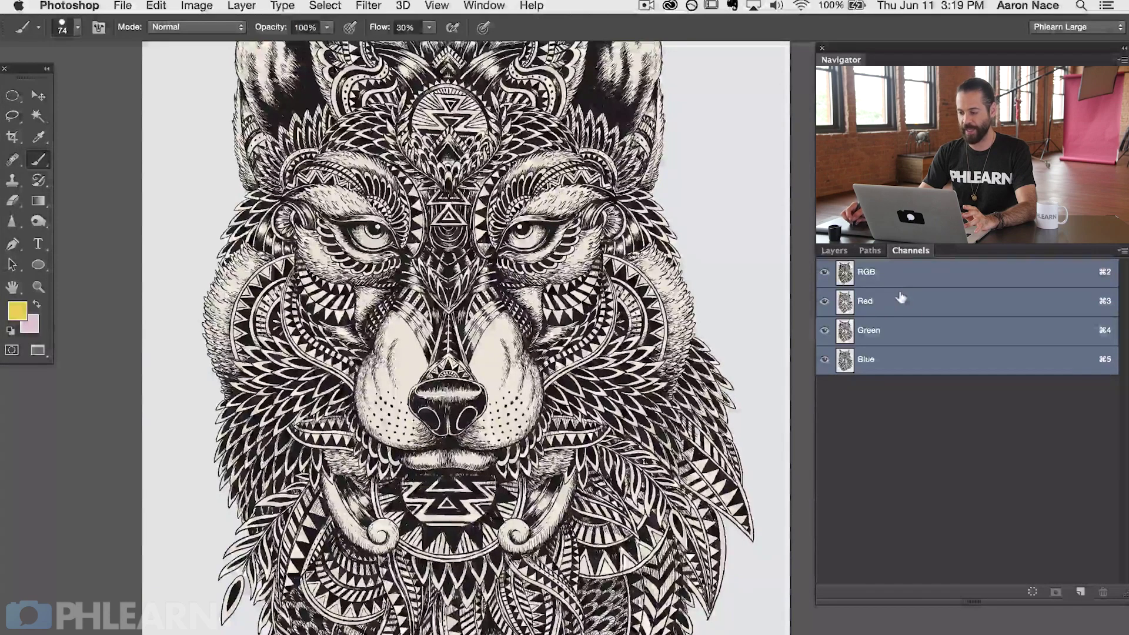
# View the Red, Green and Blue channels one at a time to compare their contrast
pyautogui.click(896, 303)
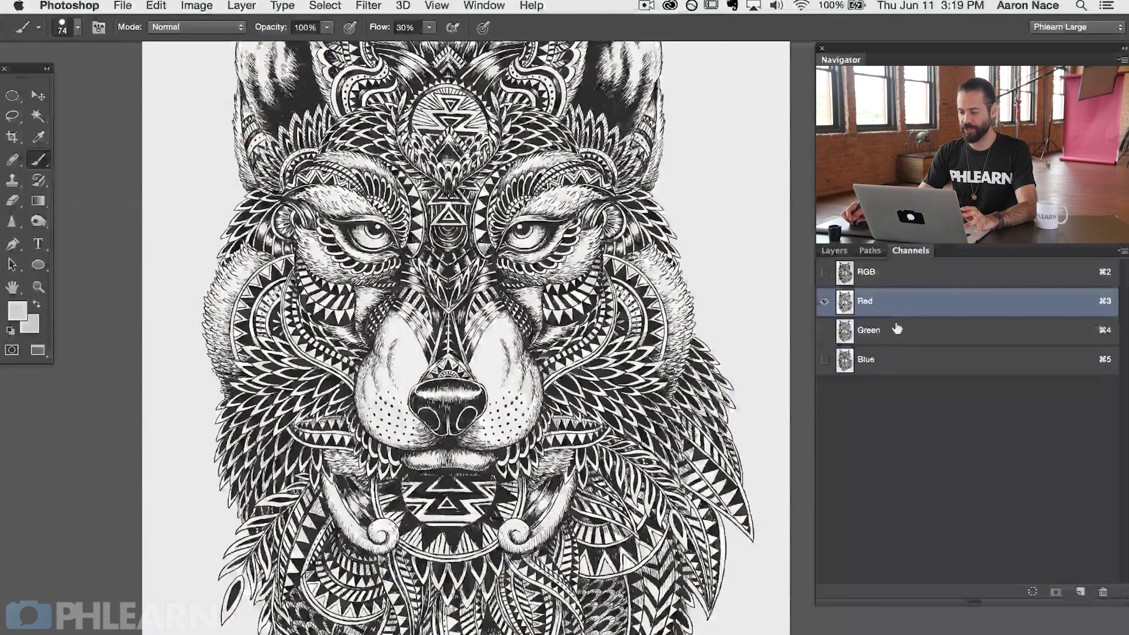
pyautogui.click(901, 335)
pyautogui.click(899, 351)
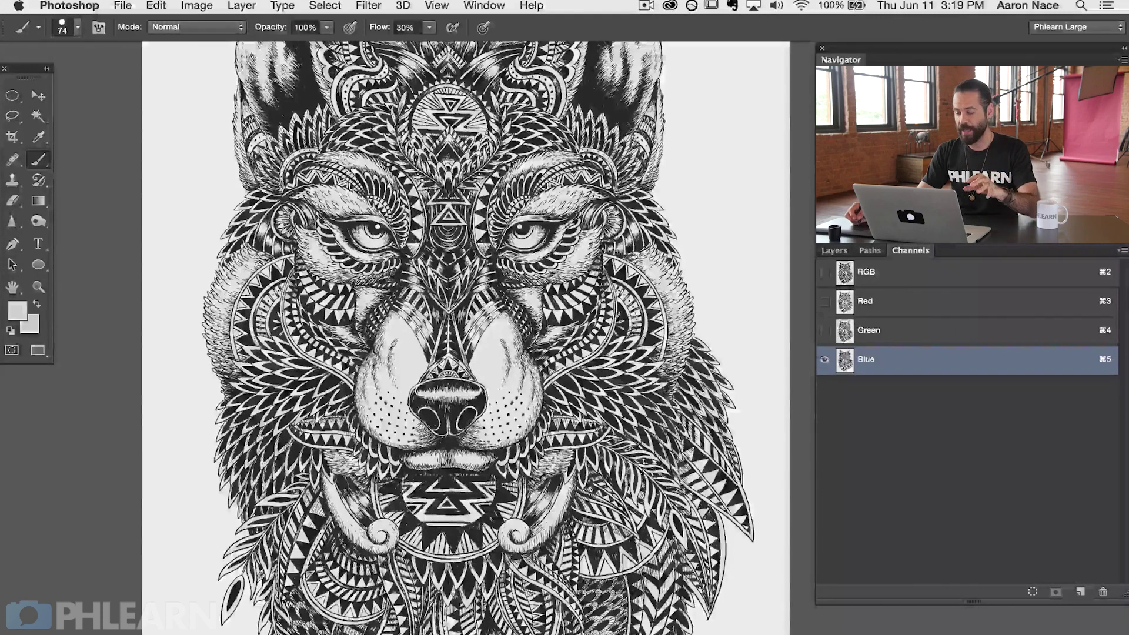
pyautogui.click(898, 300)
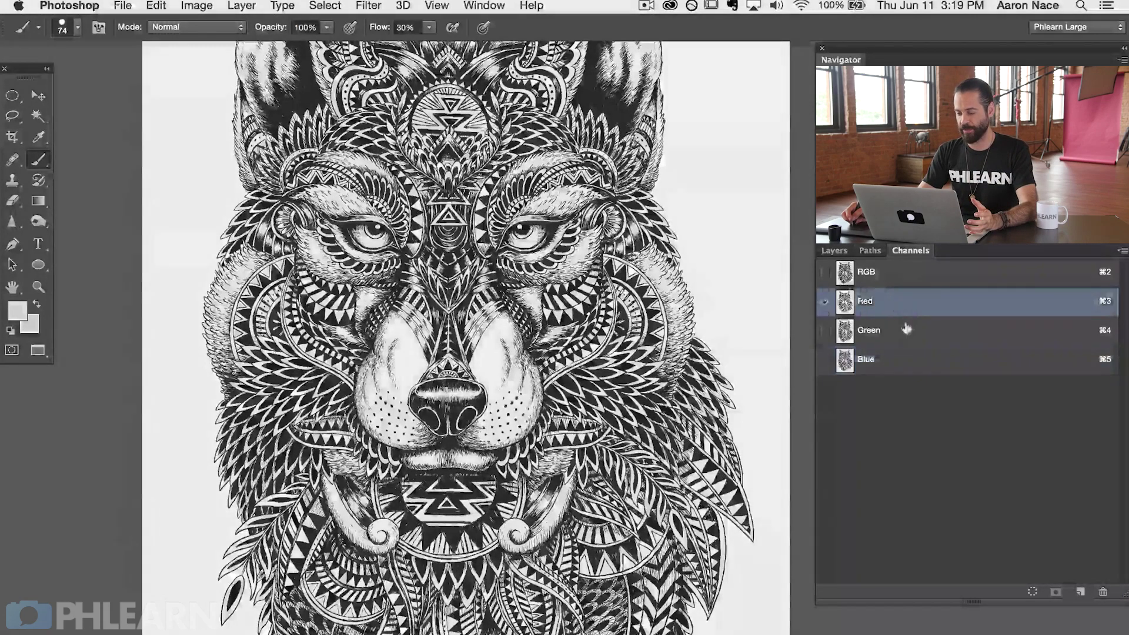
pyautogui.click(901, 329)
pyautogui.click(899, 348)
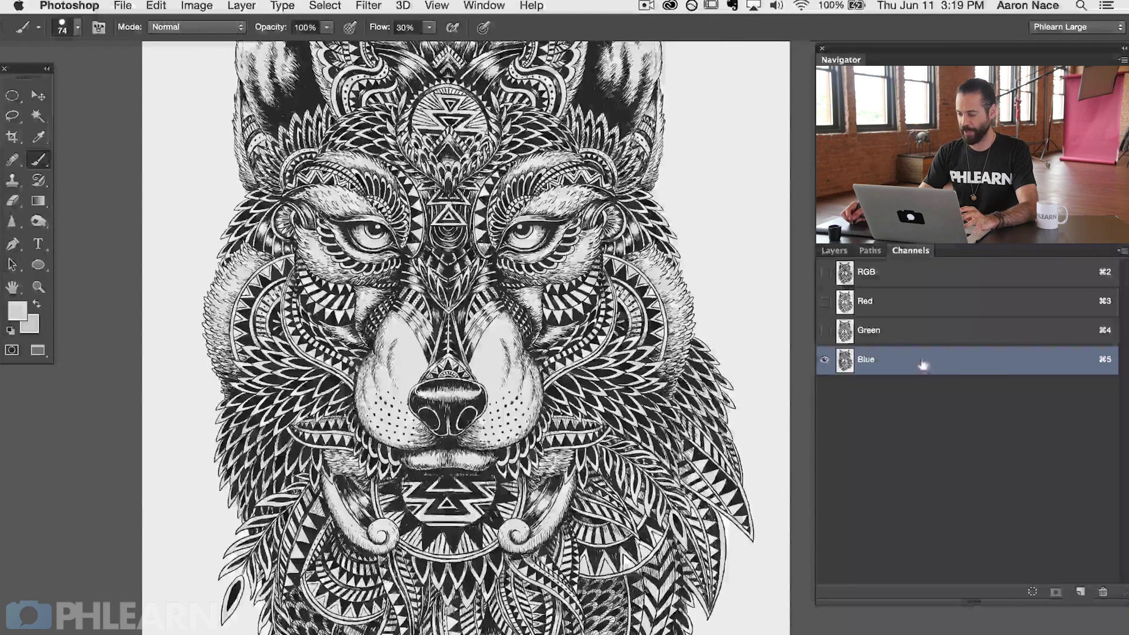
# Duplicate the Blue channel, keeping the name Blue copy
pyautogui.moveTo(882, 359); pyautogui.dragTo(1077, 589)
pyautogui.doubleClick(880, 389)
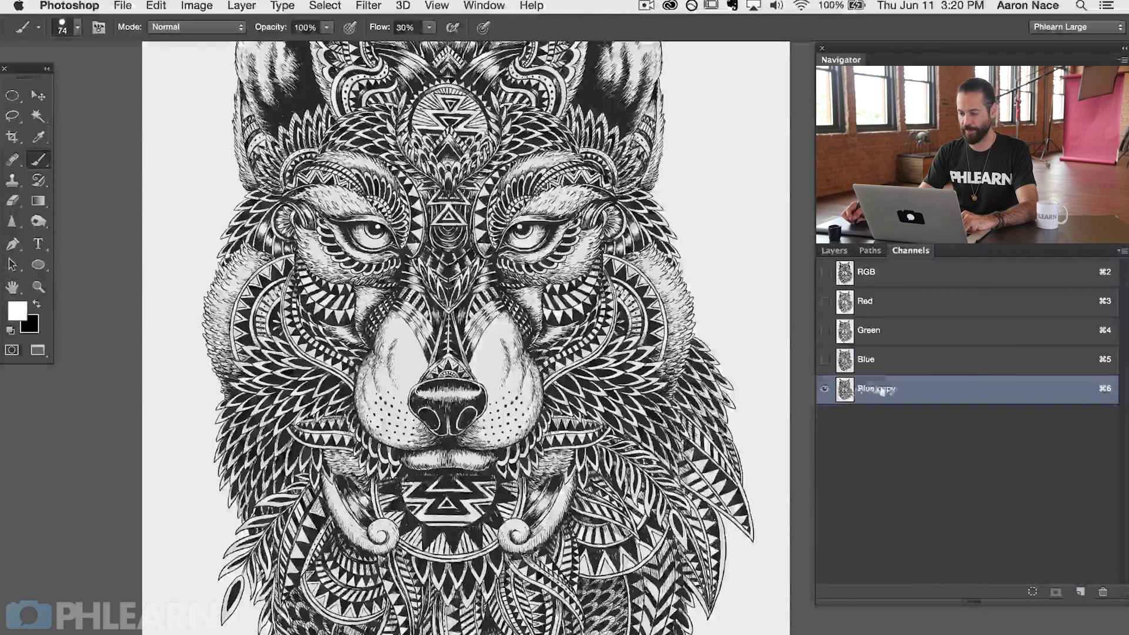
pyautogui.press('Return')
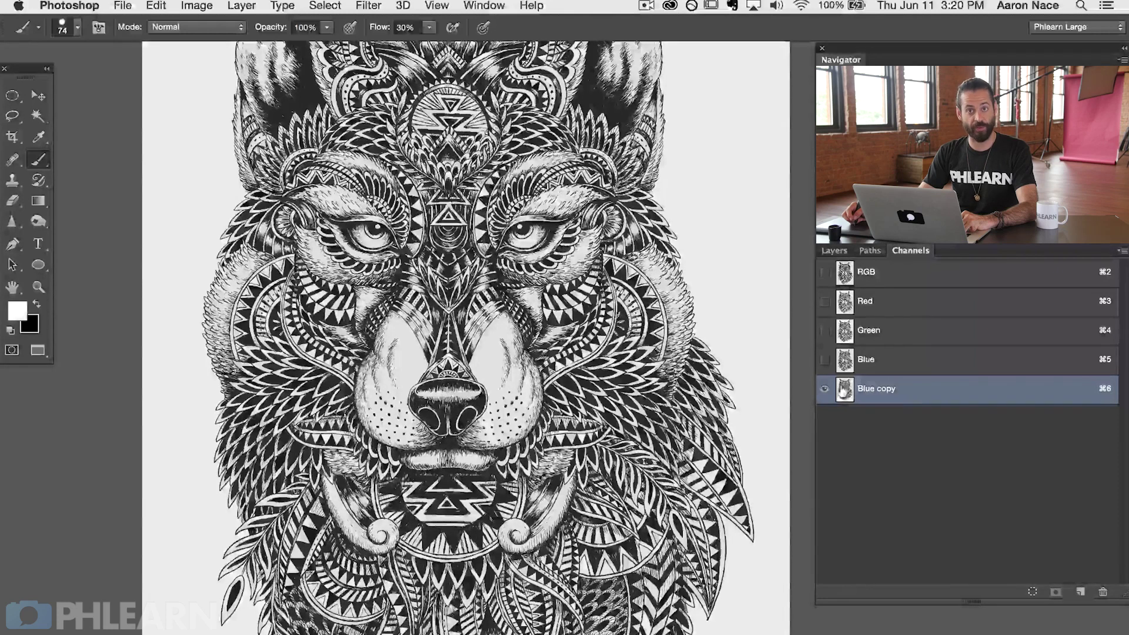
# Load the light areas of the Blue copy channel as a selection and inspect its outline
pyautogui.keyDown('super'); pyautogui.click(844, 392); pyautogui.keyUp('super')
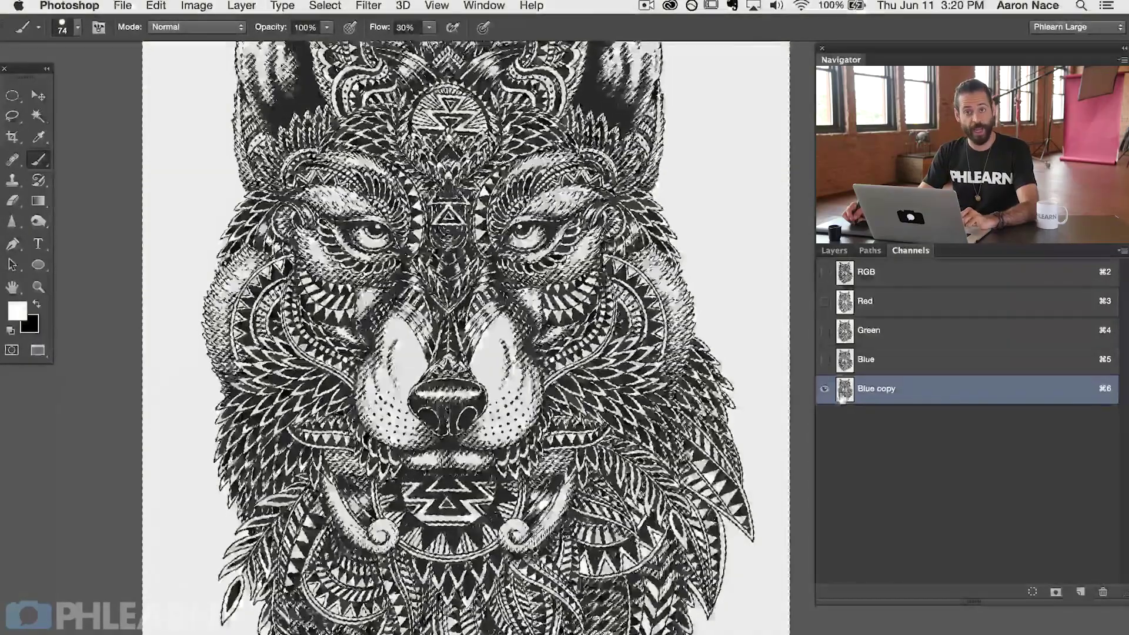
pyautogui.press('super+equal')
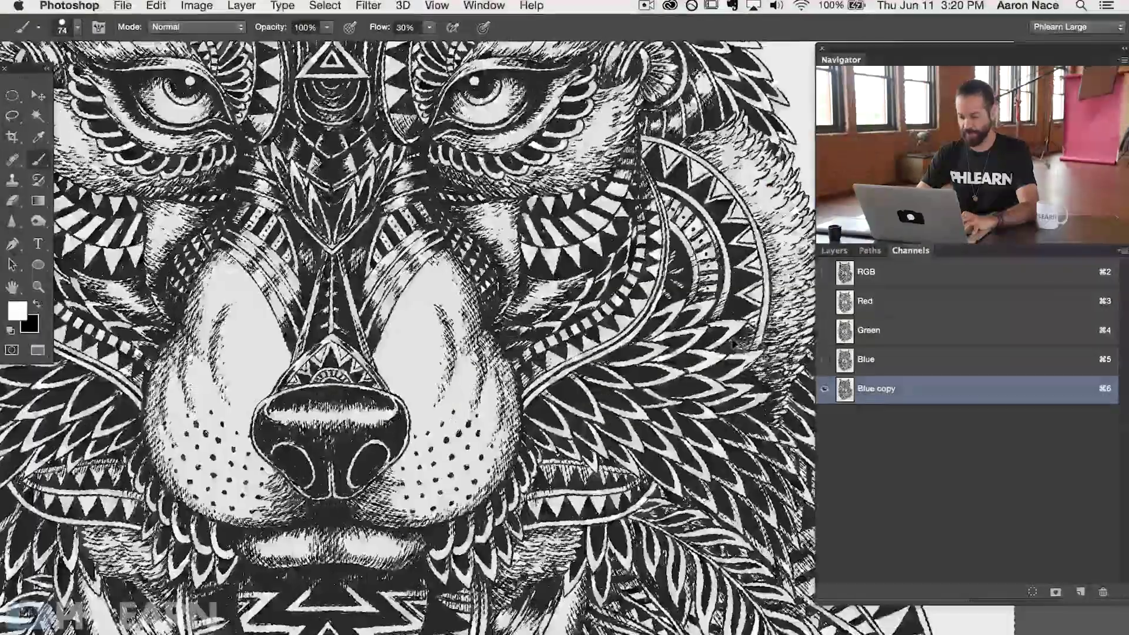
pyautogui.press('super+equal')
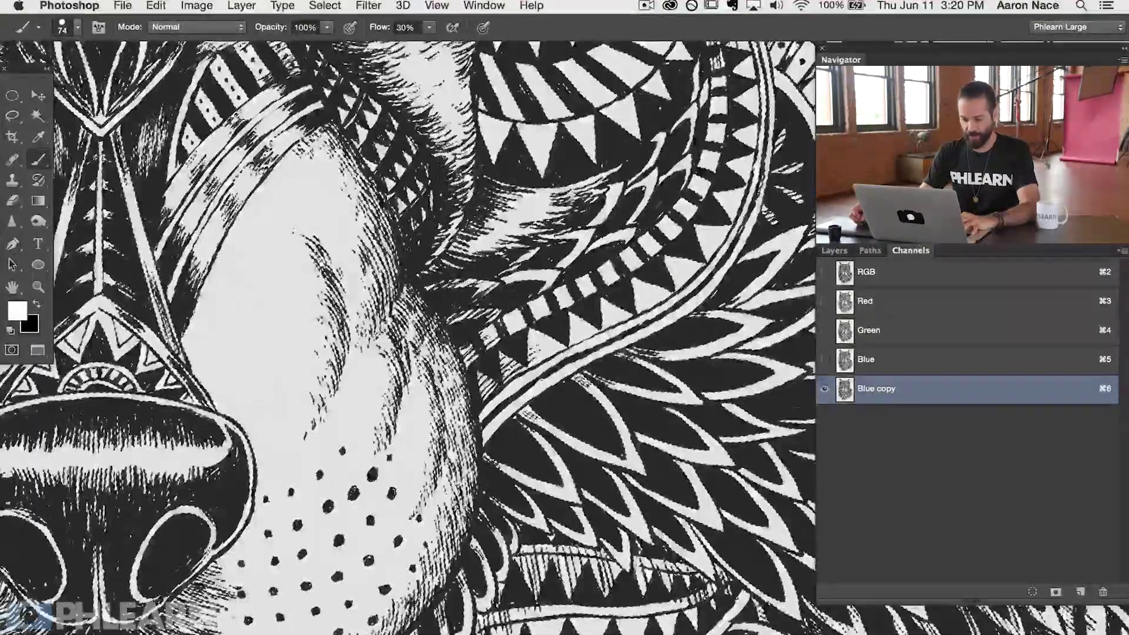
pyautogui.press('super+minus')
pyautogui.press('super+minus')
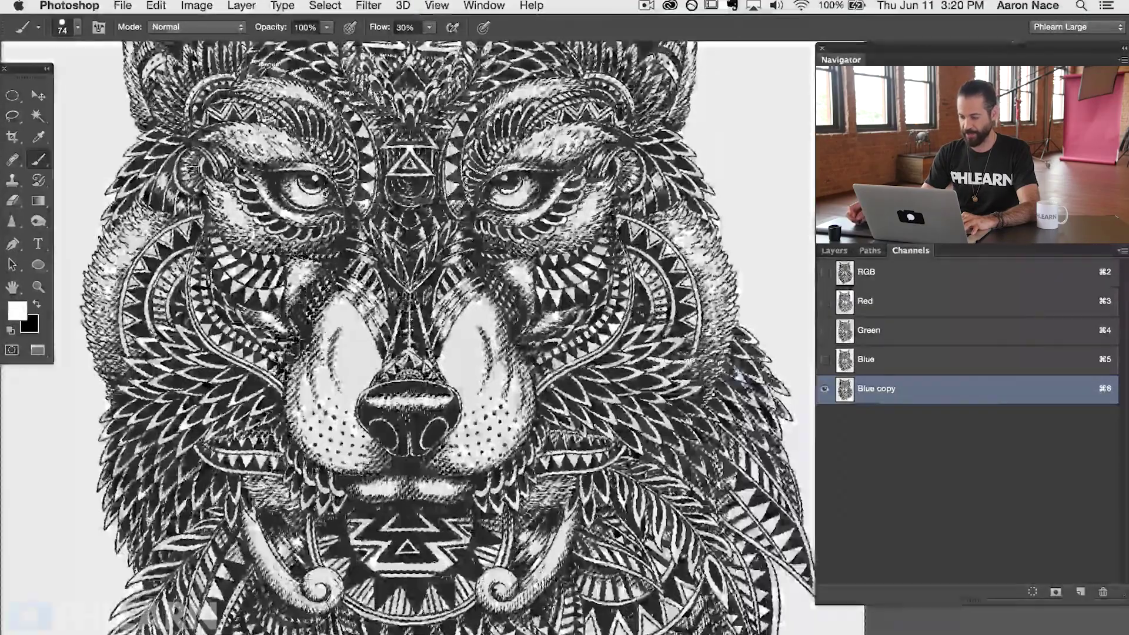
pyautogui.press('super+minus')
pyautogui.press('super+minus')
pyautogui.press('super+minus')
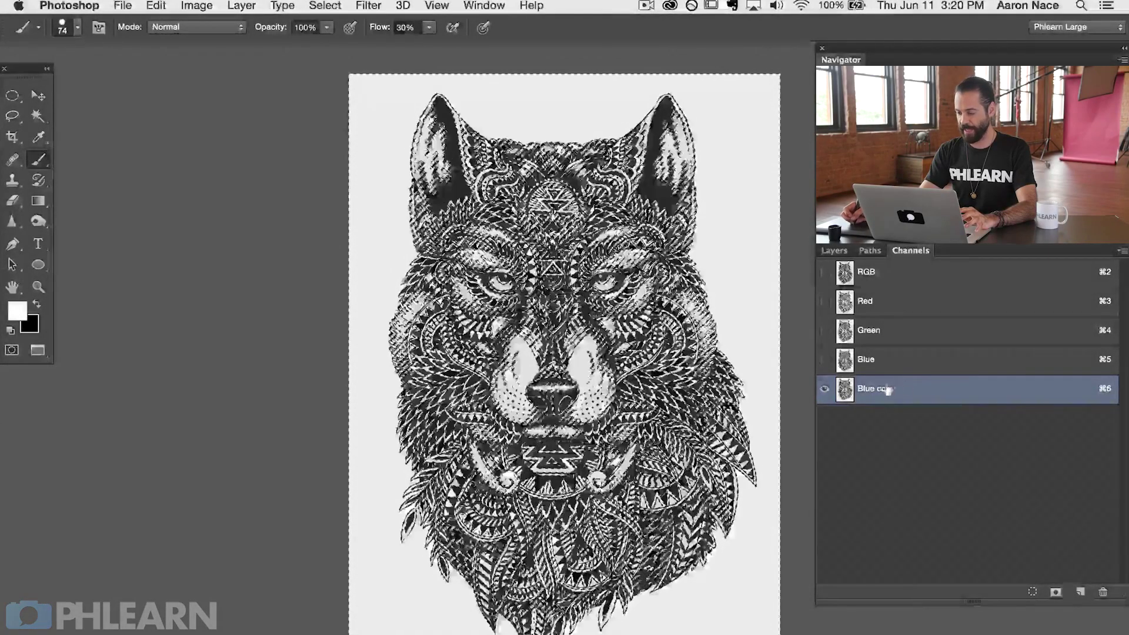
# Return to the layers and add a new empty layer above the Background
pyautogui.click(834, 251)
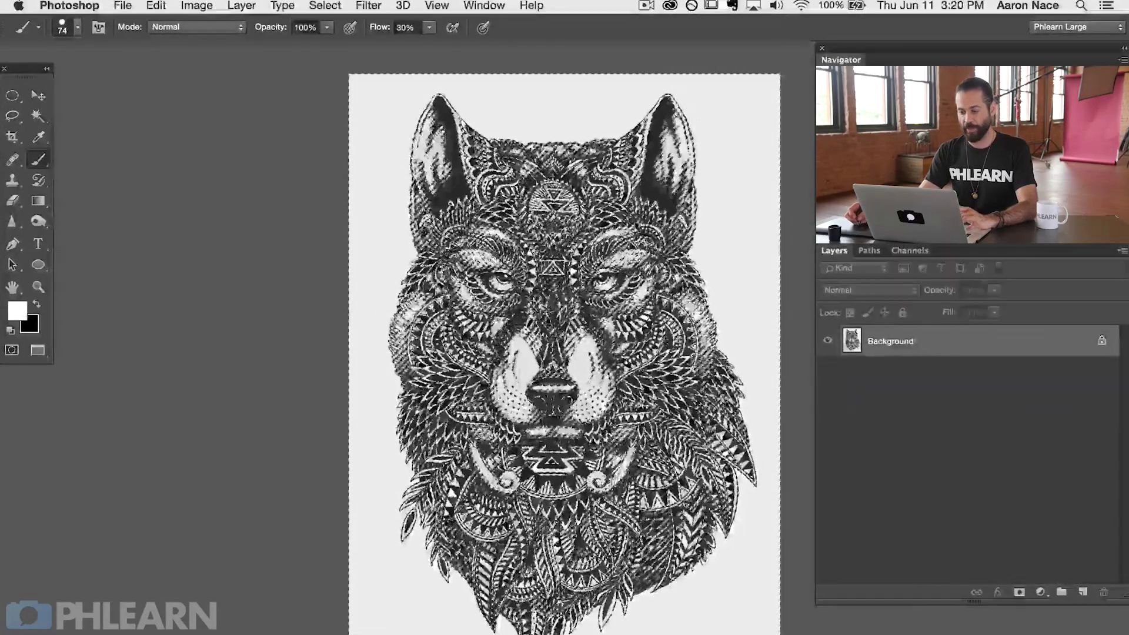
pyautogui.click(910, 251)
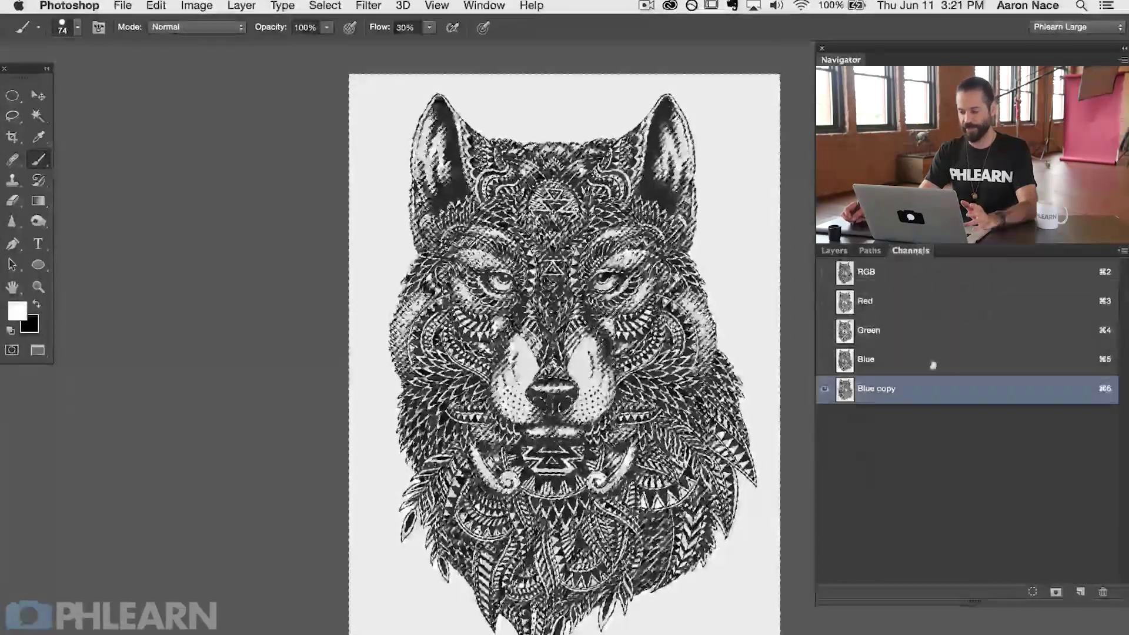
pyautogui.click(834, 251)
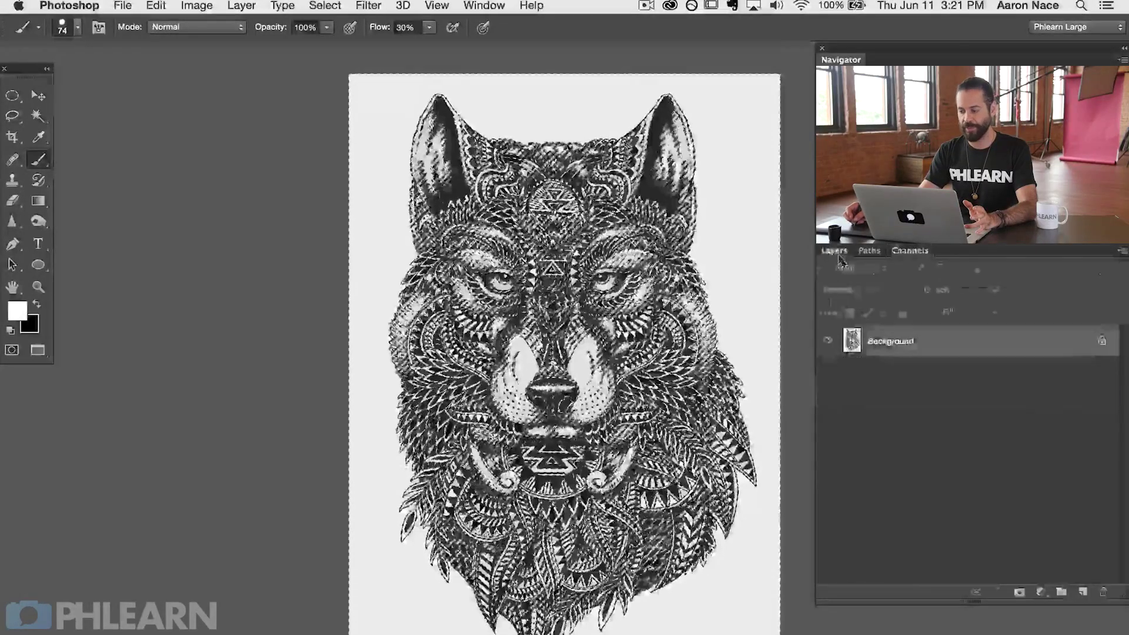
pyautogui.moveTo(750, 303); pyautogui.dragTo(624, 301)
pyautogui.click(1082, 592)
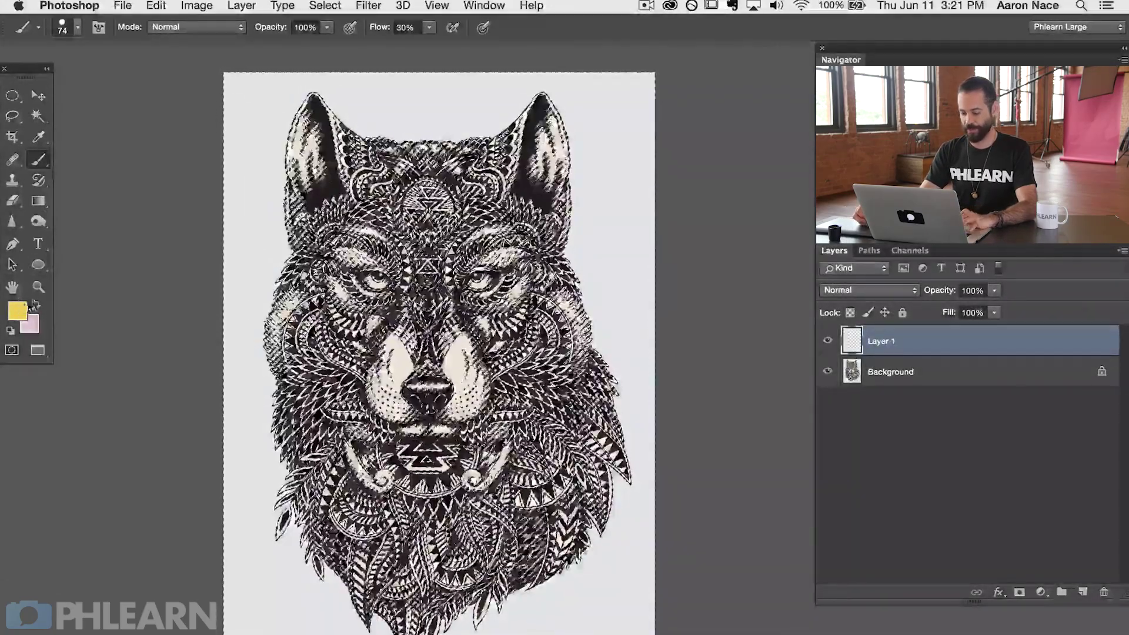
# Try painting yellow over the wolf's selected light areas with a 274-size brush at 70% flow, and clear the strokes
pyautogui.moveTo(335, 332); pyautogui.dragTo(394, 332)
pyautogui.hotkey('shift', '7')
pyautogui.moveTo(512, 144); pyautogui.dragTo(241, 288)
pyautogui.moveTo(650, 223); pyautogui.dragTo(229, 353)
pyautogui.moveTo(235, 456)
pyautogui.mouseDown()
pyautogui.moveTo(634, 400)
pyautogui.moveTo(523, 535)
pyautogui.mouseUp()
pyautogui.moveTo(641, 476); pyautogui.dragTo(576, 623)
pyautogui.moveTo(246, 264)
pyautogui.mouseDown()
pyautogui.moveTo(241, 177)
pyautogui.moveTo(376, 79)
pyautogui.mouseUp()
pyautogui.moveTo(435, 138); pyautogui.dragTo(623, 144)
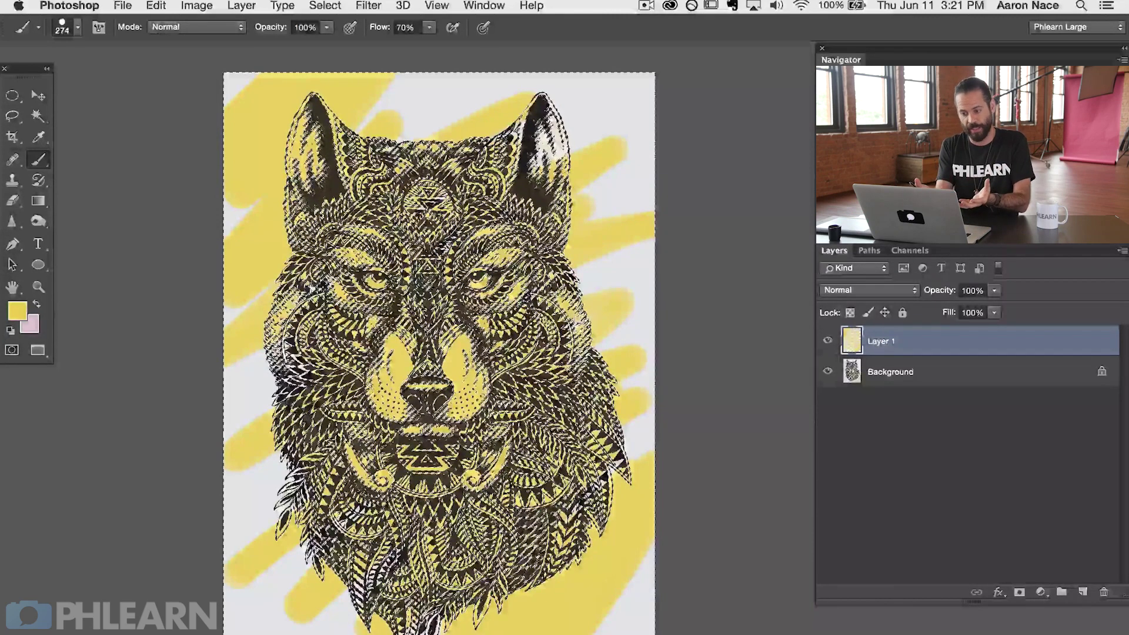
pyautogui.press('super+BackSpace')
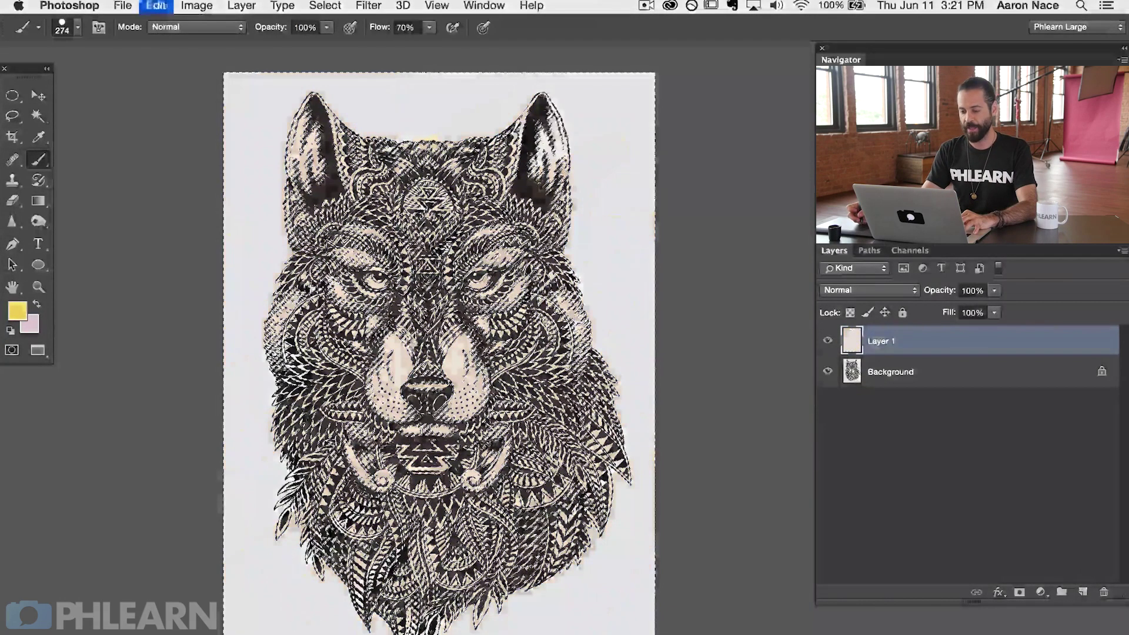
# Invert the selection so it covers the dark line work
pyautogui.click(328, 7)
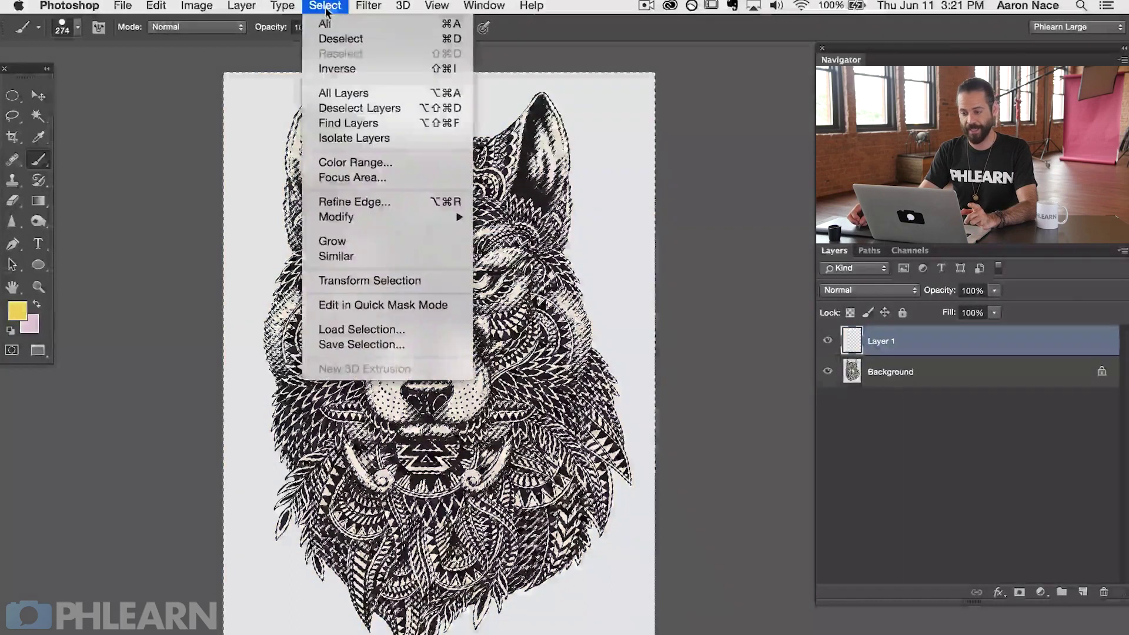
pyautogui.click(365, 70)
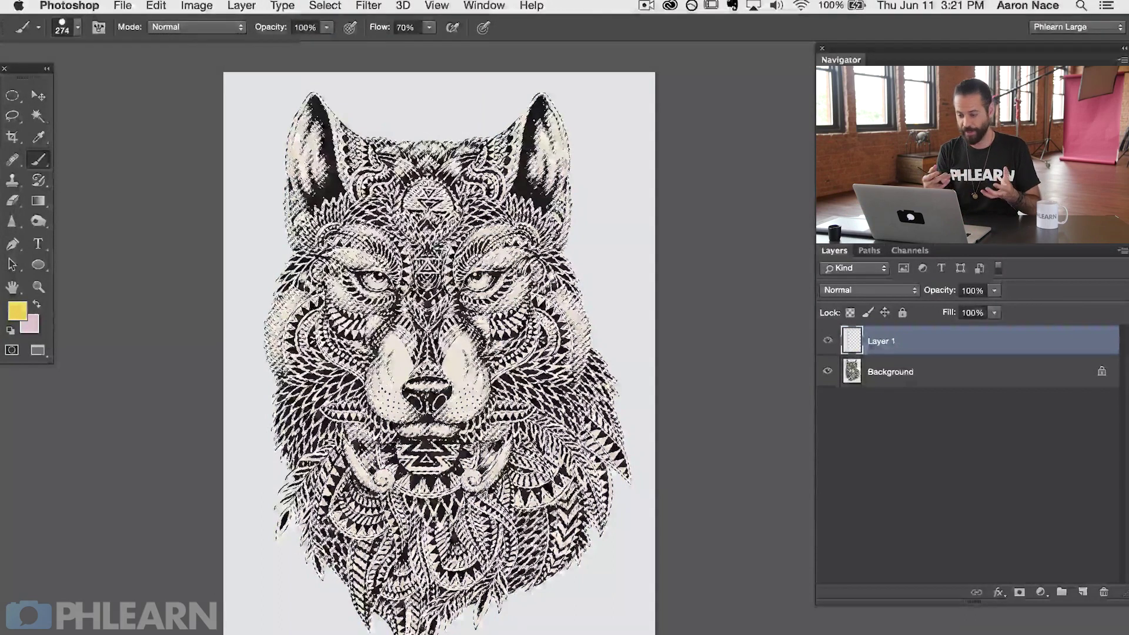
# Try painting yellow diagonal strokes over the wolf's dark line work, and undo them
pyautogui.moveTo(365, 147)
pyautogui.mouseDown()
pyautogui.moveTo(264, 253)
pyautogui.moveTo(276, 141)
pyautogui.moveTo(329, 446)
pyautogui.moveTo(412, 529)
pyautogui.moveTo(470, 547)
pyautogui.moveTo(565, 546)
pyautogui.mouseUp()
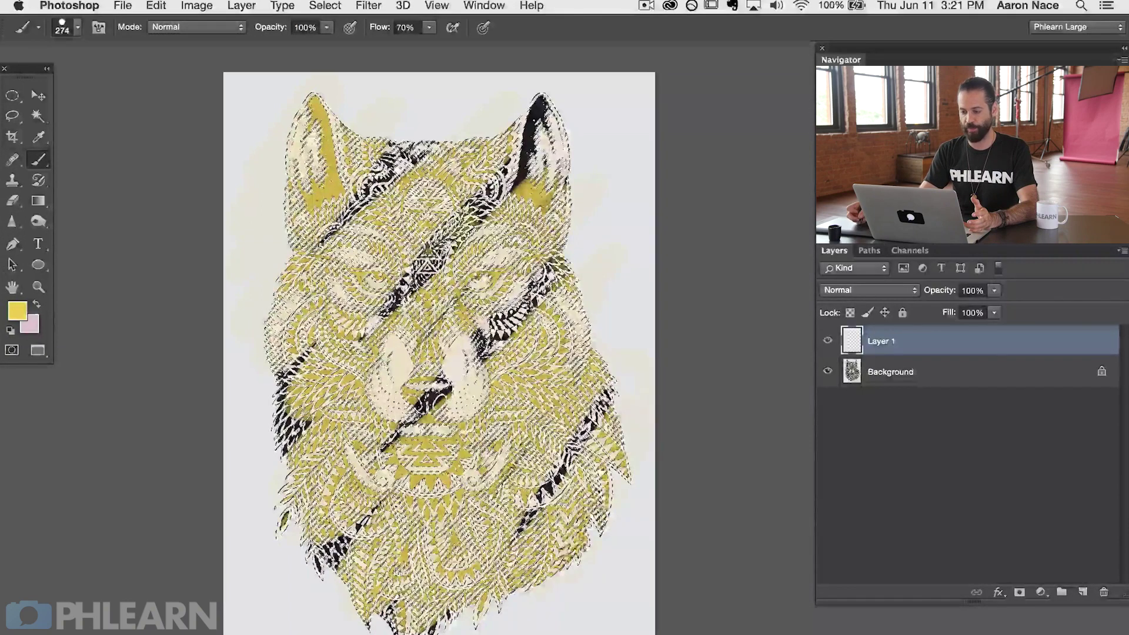
pyautogui.press('super+alt+z')
pyautogui.press('super+alt+z')
pyautogui.press('super+alt+z')
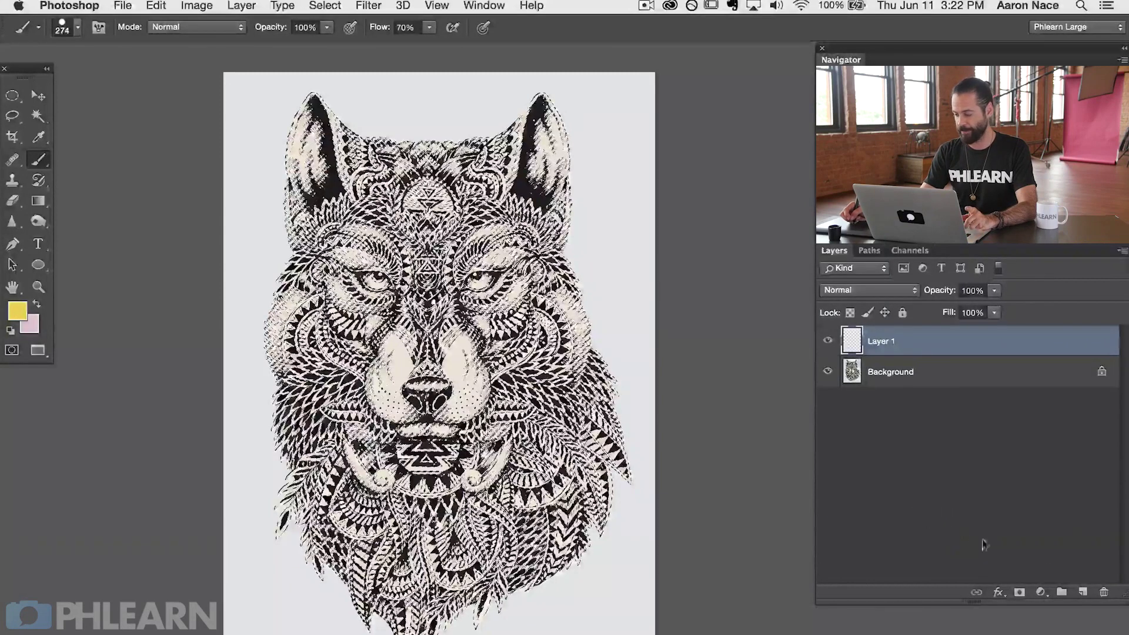
# Add a Solid Color fill layer from the line-work selection, using dark olive #84711a
pyautogui.click(1038, 590)
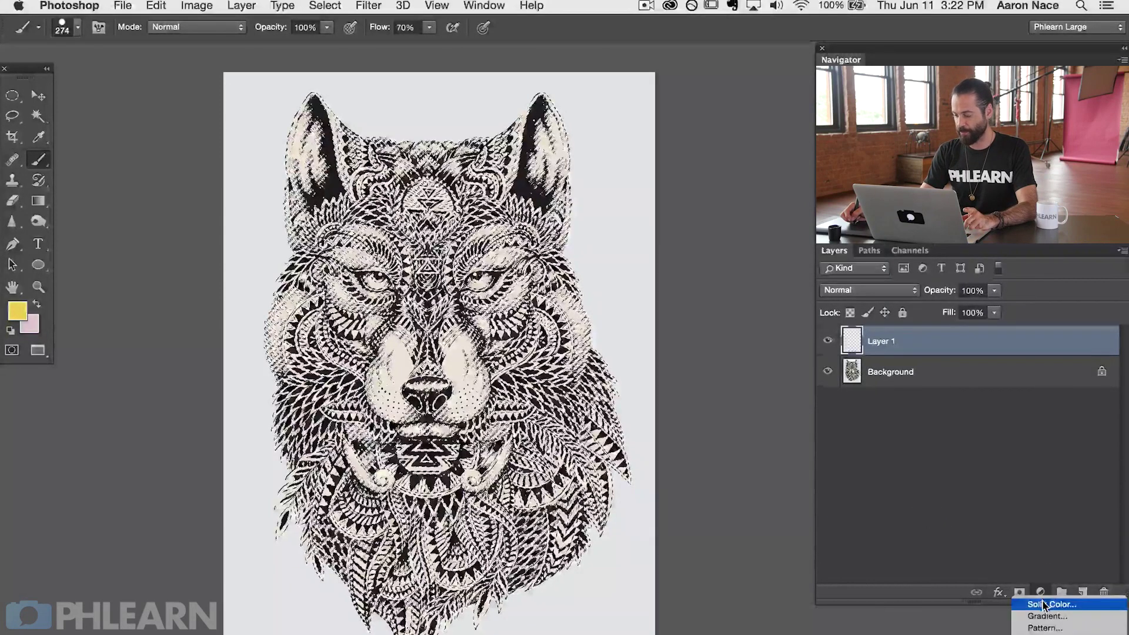
pyautogui.click(1044, 604)
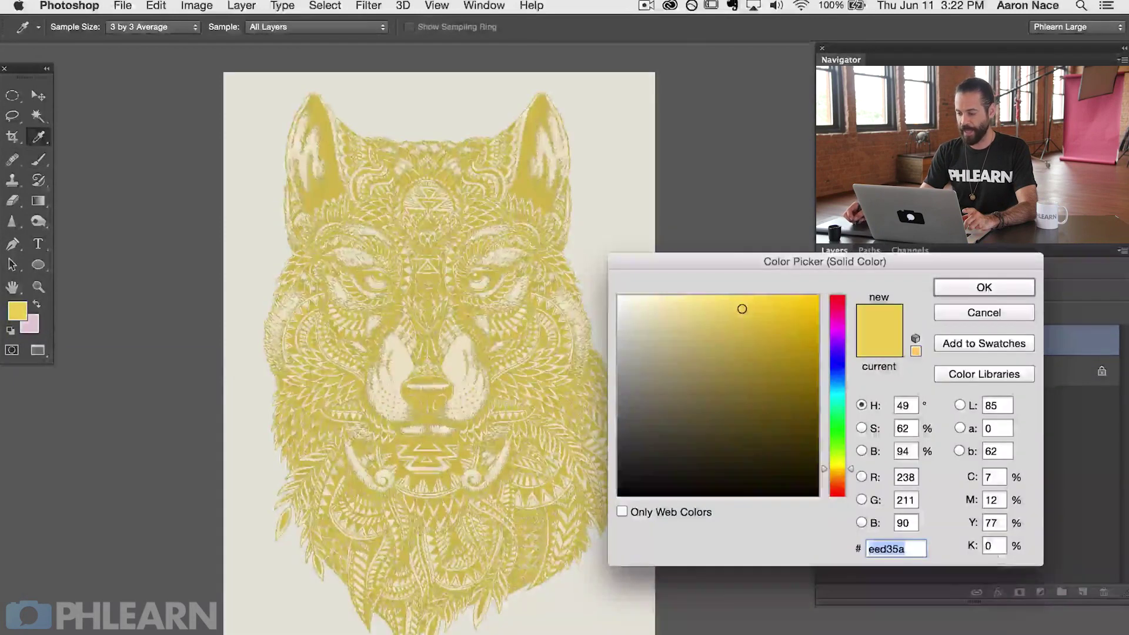
pyautogui.click(748, 367)
pyautogui.moveTo(748, 367); pyautogui.dragTo(777, 392)
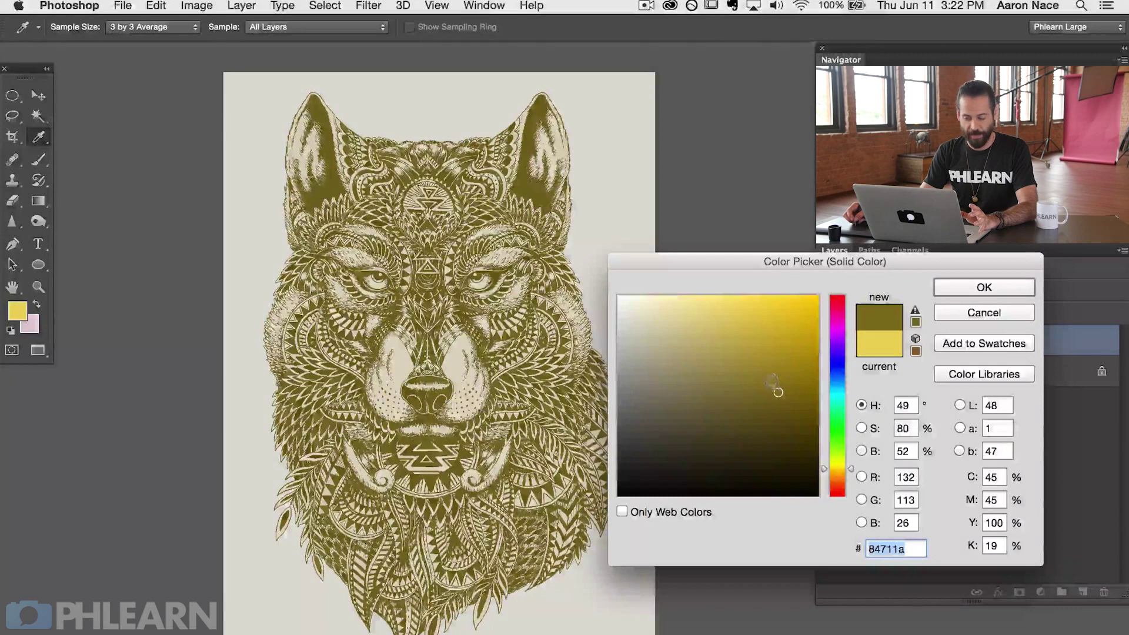
pyautogui.click(952, 284)
# Hide the Background layer and delete it, keeping only the color fill layer
pyautogui.click(827, 371)
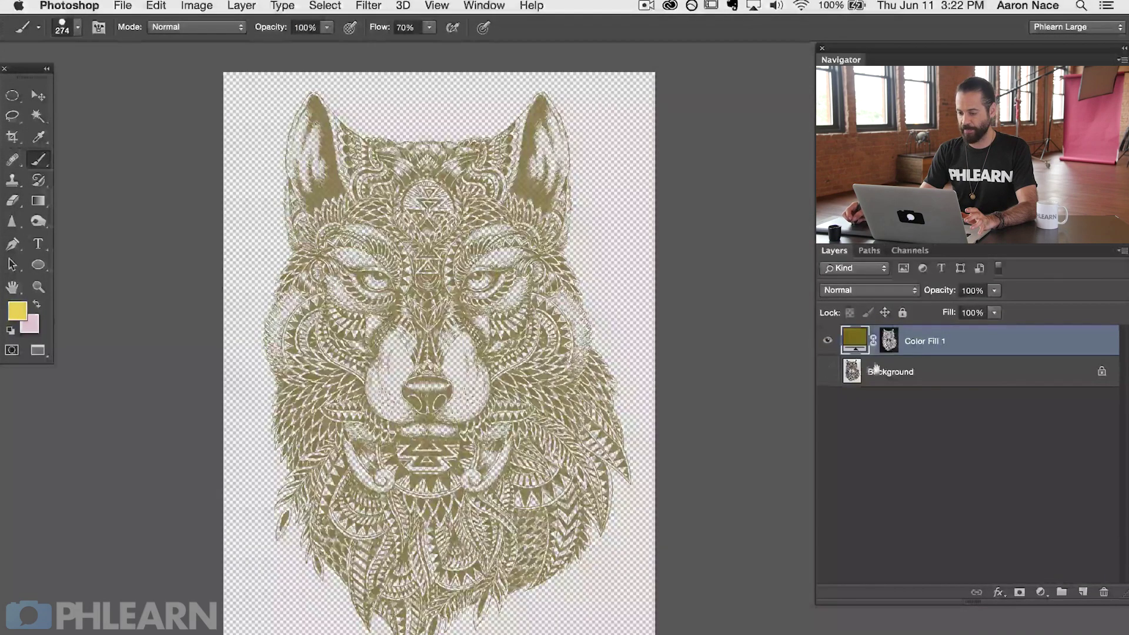
pyautogui.click(917, 373)
pyautogui.press('Delete')
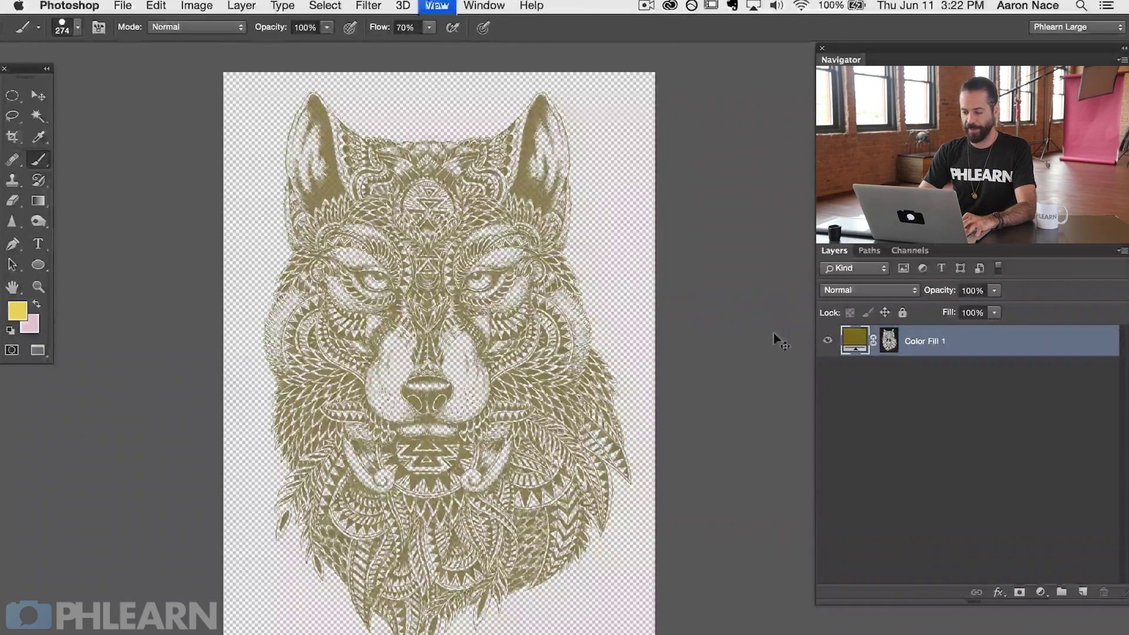
# Examine the isolated olive line work up close against transparency, from the cheek feathers to the wolf's eye
pyautogui.press('super+equal')
pyautogui.press('super+equal')
pyautogui.press('super+equal')
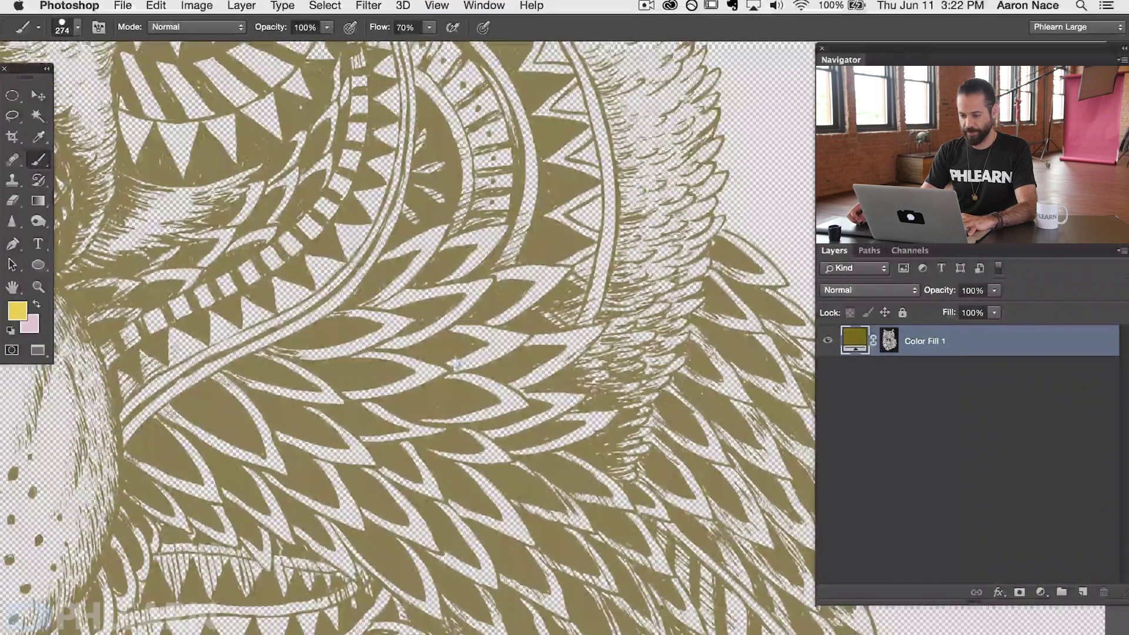
pyautogui.moveTo(200, 181); pyautogui.dragTo(546, 364)
pyautogui.moveTo(480, 85); pyautogui.dragTo(420, 281)
pyautogui.moveTo(306, 228); pyautogui.dragTo(278, 324)
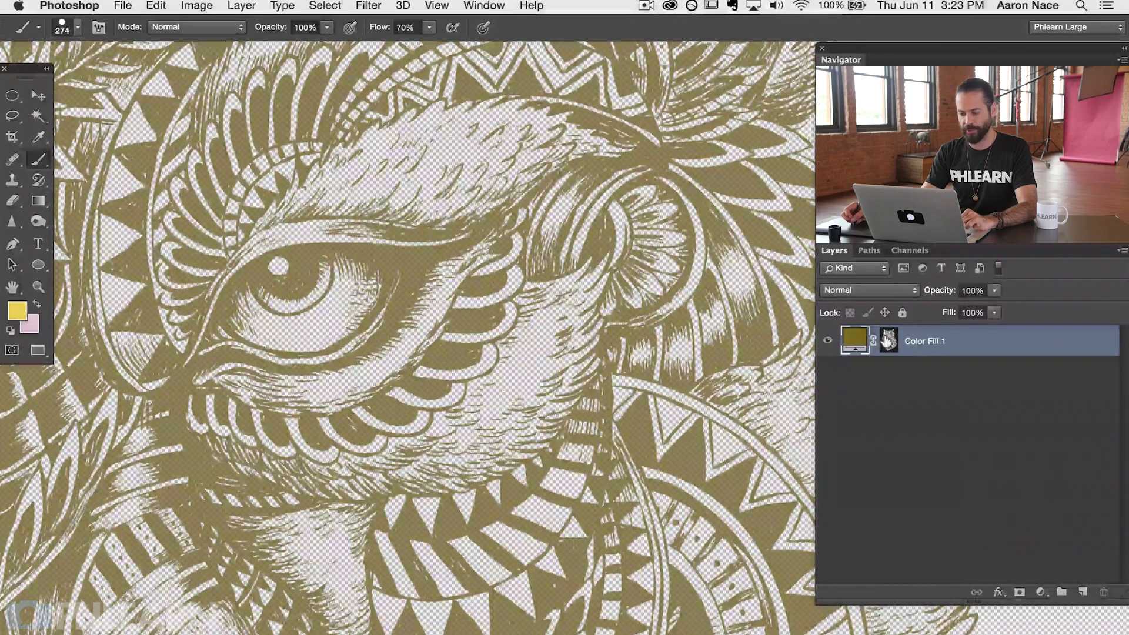
# Display the color fill layer's mask on its own and inspect its black and white detail around the eye
pyautogui.keyDown('alt'); pyautogui.click(886, 339); pyautogui.keyUp('alt')
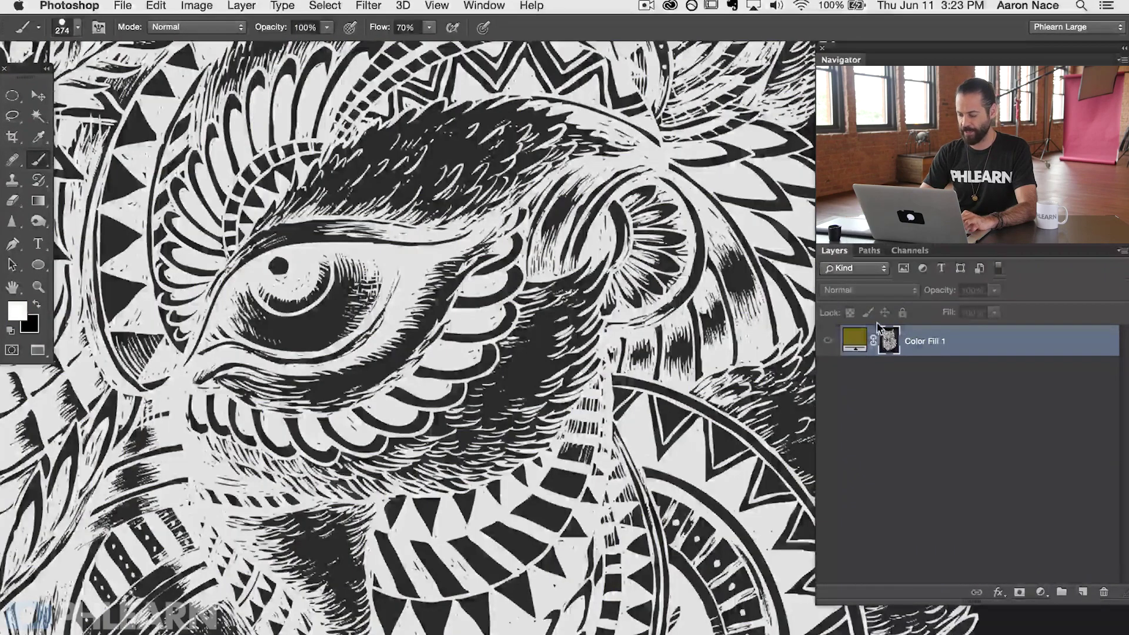
pyautogui.press('super+minus')
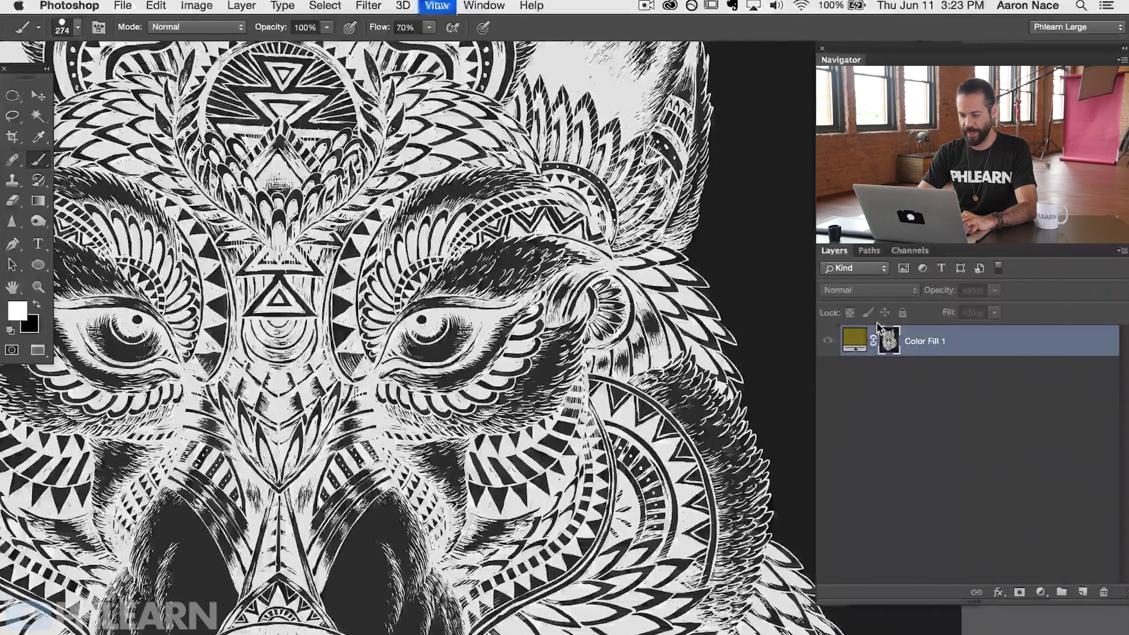
pyautogui.press('super+plus')
pyautogui.press('super+plus')
pyautogui.moveTo(243, 330); pyautogui.dragTo(478, 331)
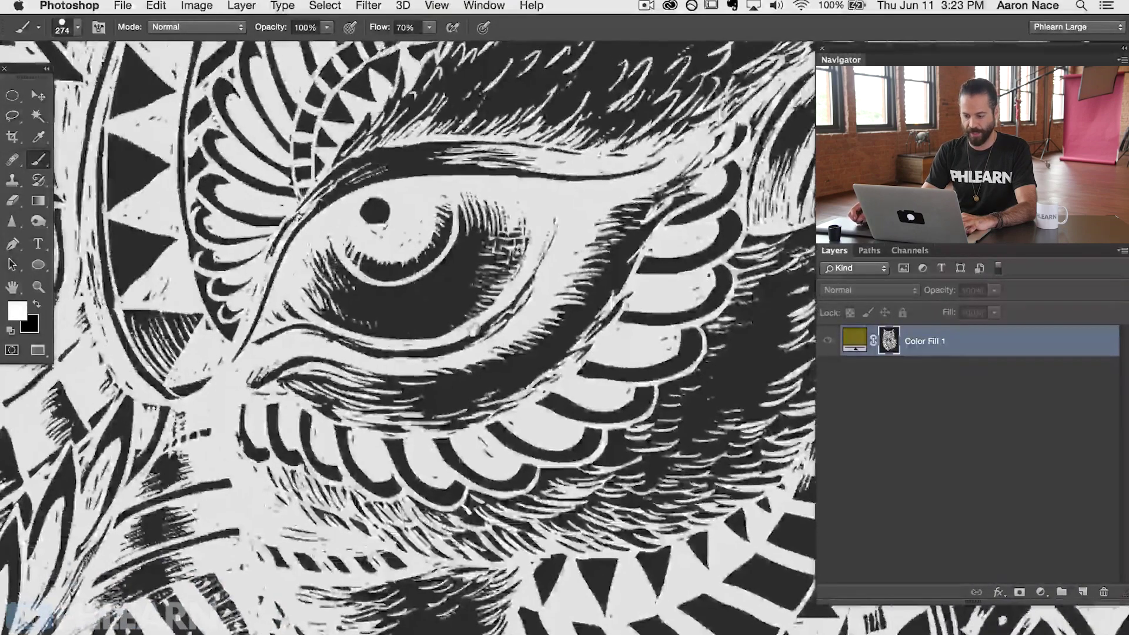
pyautogui.press('super+minus')
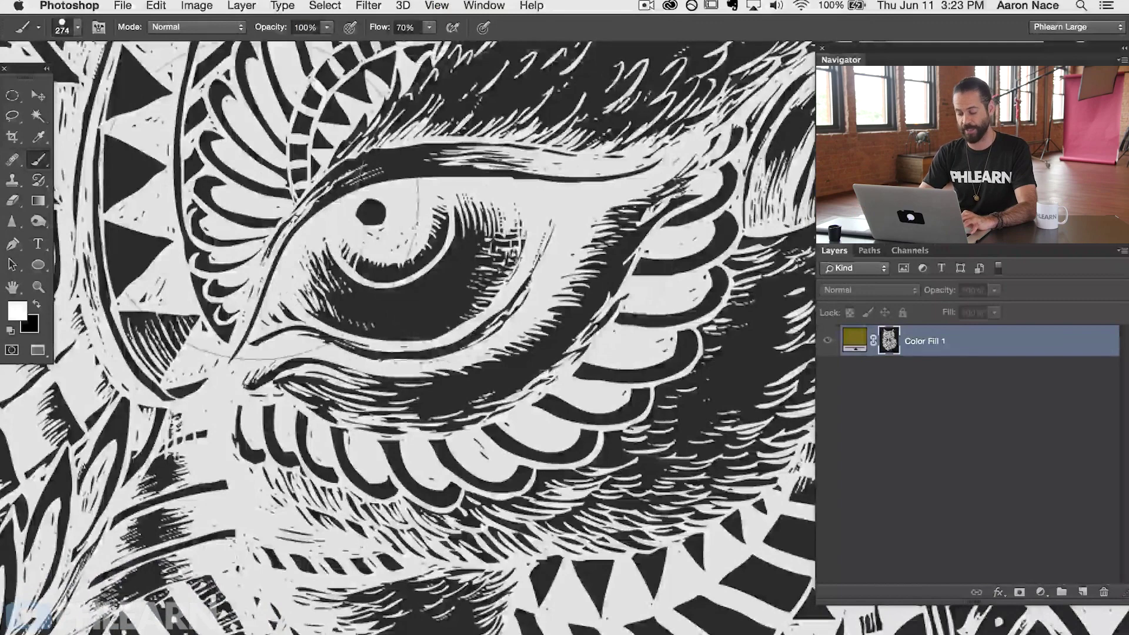
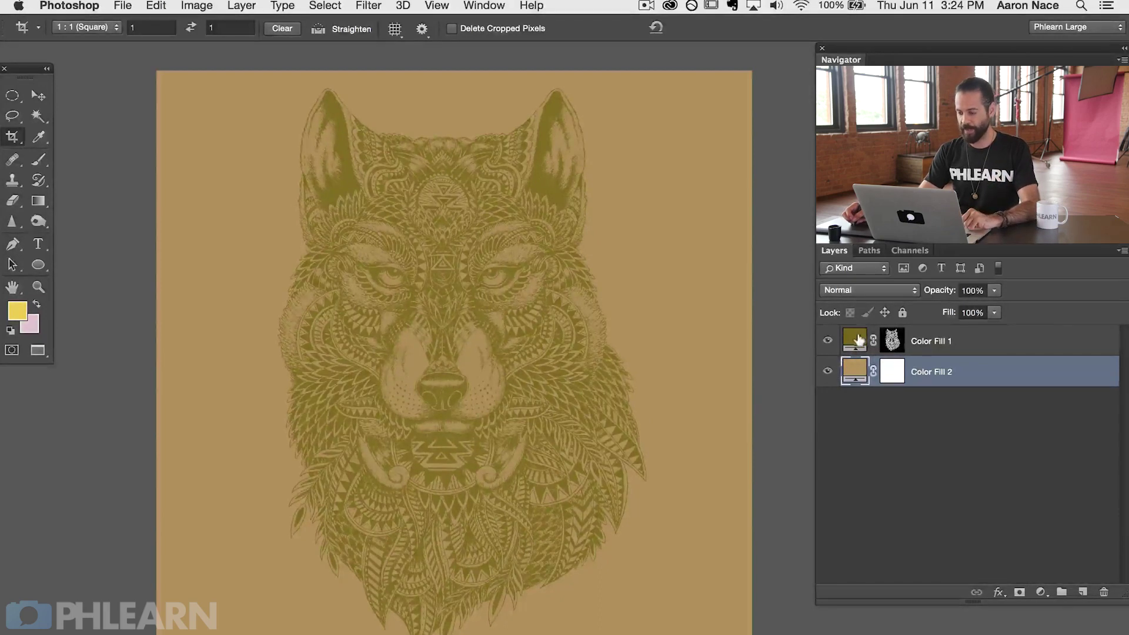
# Recolor the wolf line-work fill layer dark green, using #0b654f
pyautogui.doubleClick(851, 338)
pyautogui.moveTo(764, 383)
pyautogui.mouseDown()
pyautogui.moveTo(751, 370)
pyautogui.moveTo(774, 348)
pyautogui.moveTo(756, 390)
pyautogui.moveTo(837, 446)
pyautogui.moveTo(836, 401)
pyautogui.mouseUp()
pyautogui.click(837, 415)
pyautogui.moveTo(756, 418)
pyautogui.mouseDown()
pyautogui.moveTo(767, 439)
pyautogui.moveTo(795, 415)
pyautogui.mouseUp()
pyautogui.click(976, 289)
pyautogui.press('c')
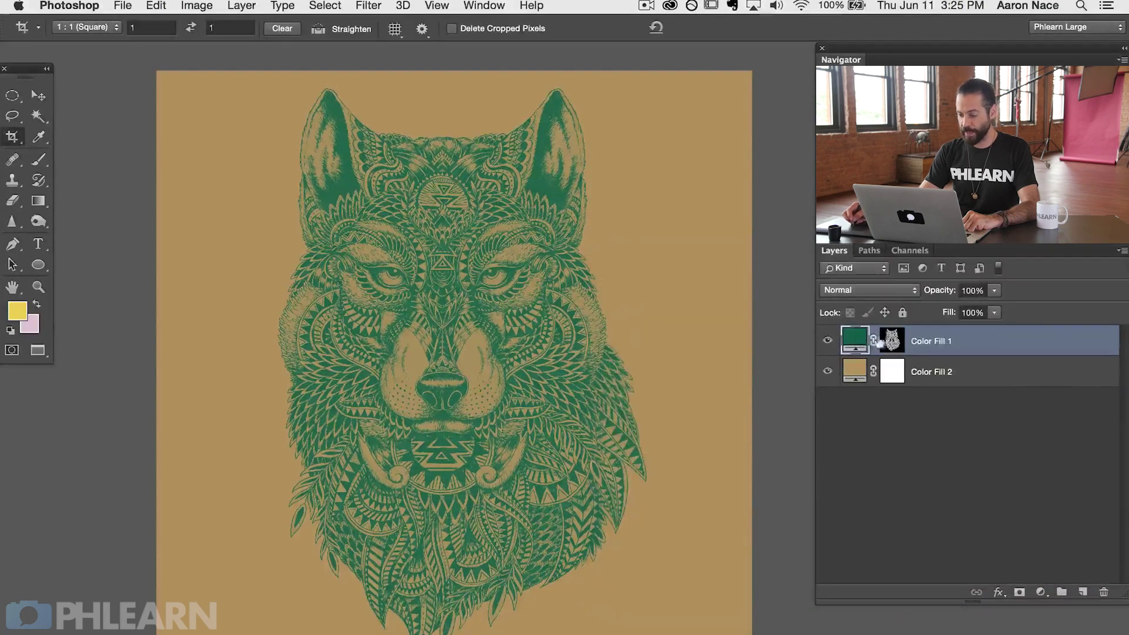
pyautogui.doubleClick(849, 337)
pyautogui.moveTo(796, 416)
pyautogui.mouseDown()
pyautogui.moveTo(781, 423)
pyautogui.moveTo(795, 416)
pyautogui.mouseUp()
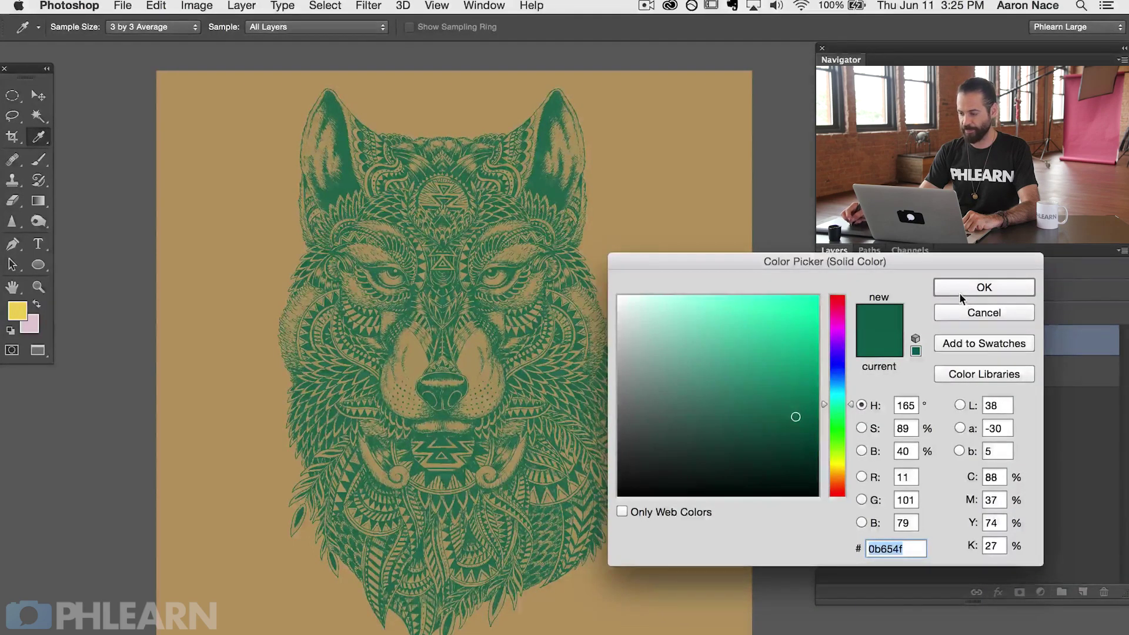
pyautogui.click(964, 290)
# Lighten the background fill layer's color to tan #ddba7c
pyautogui.doubleClick(854, 365)
pyautogui.moveTo(707, 350)
pyautogui.mouseDown()
pyautogui.moveTo(731, 328)
pyautogui.moveTo(771, 317)
pyautogui.moveTo(705, 322)
pyautogui.mouseUp()
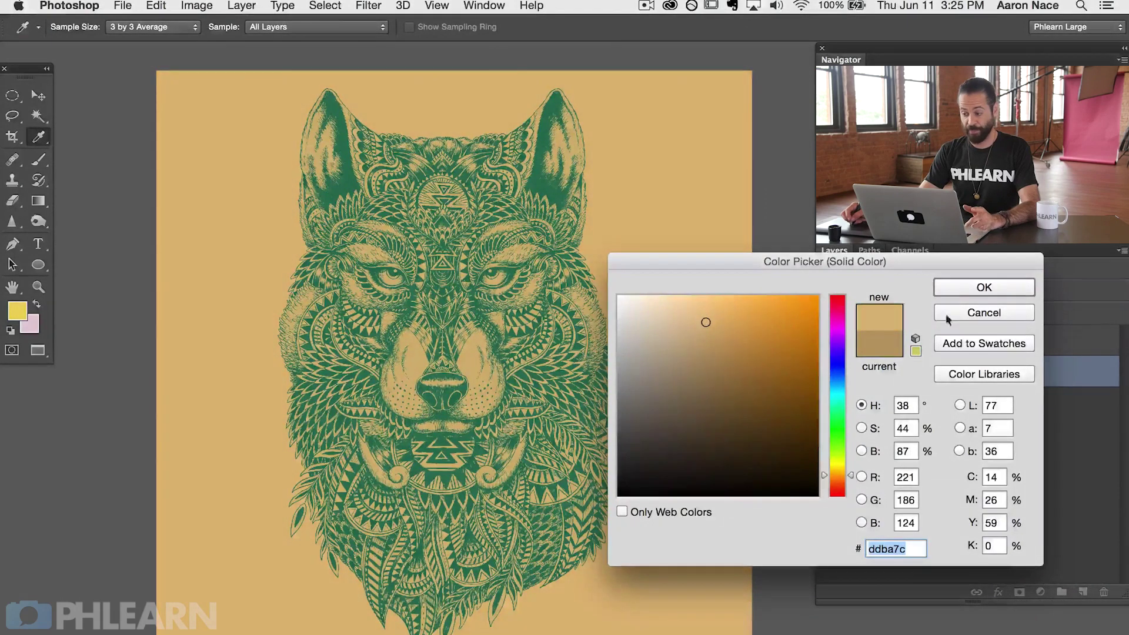
pyautogui.click(957, 294)
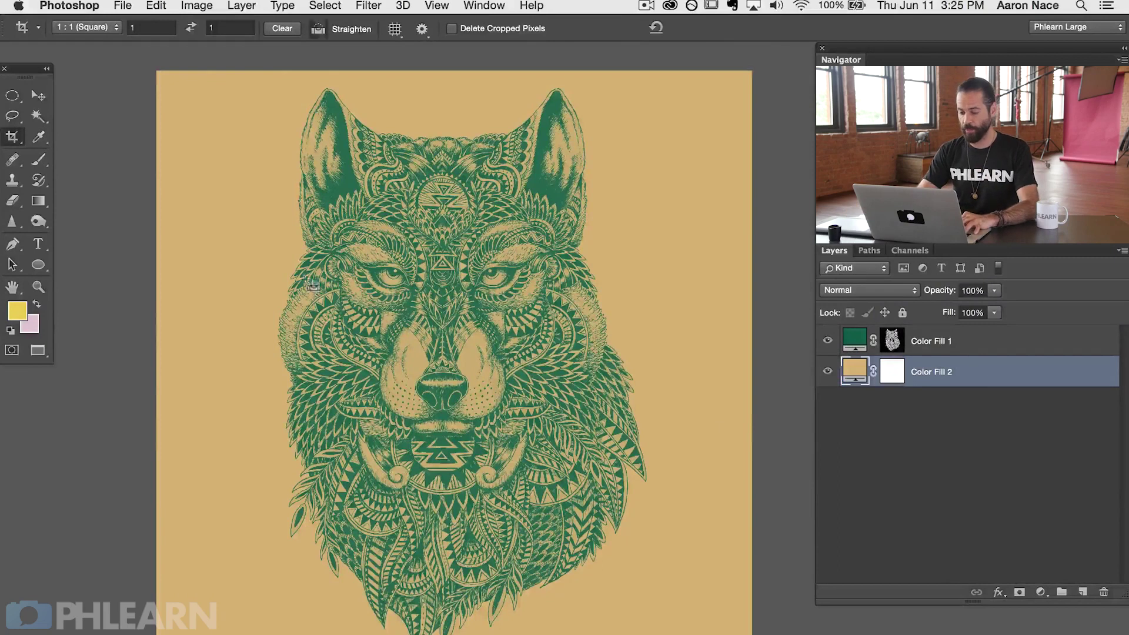
# Compare the green line work and the tan background by hiding and reshowing each fill layer
pyautogui.press('super+equal')
pyautogui.click(828, 340)
pyautogui.click(827, 340)
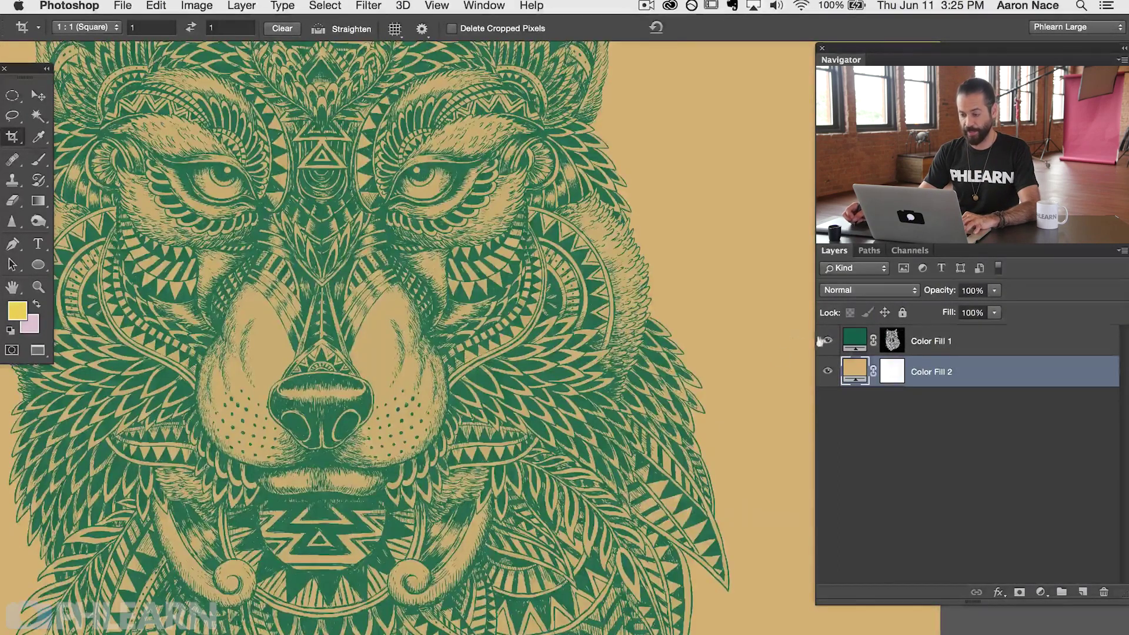
pyautogui.click(828, 369)
pyautogui.click(827, 368)
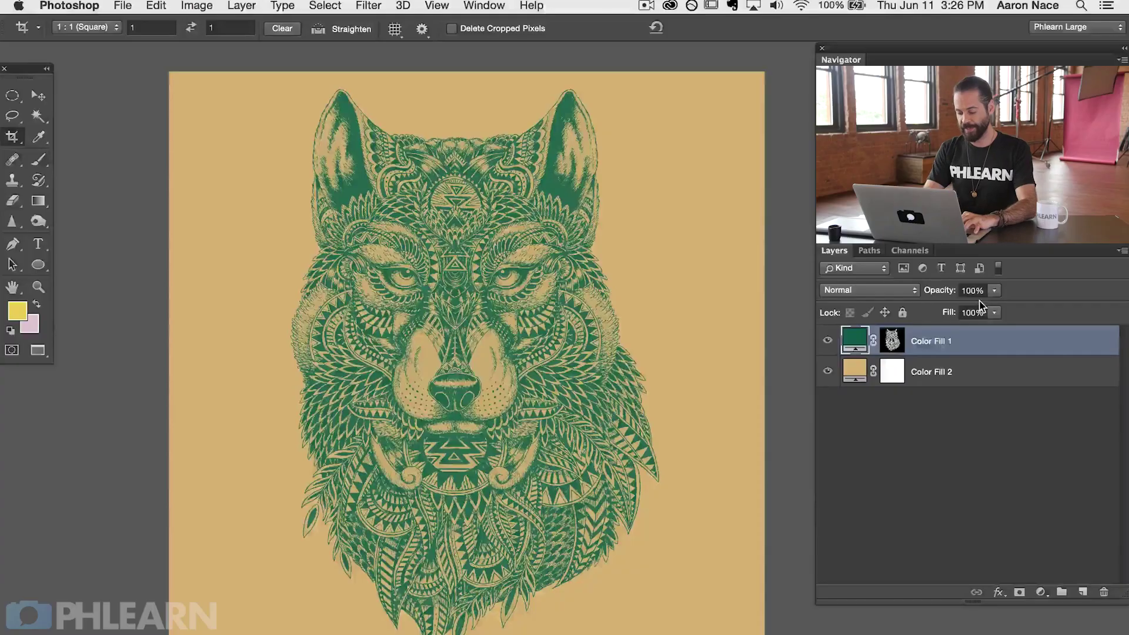
# Duplicate the green line-work fill layer and recolor the copy very dark green #043227
pyautogui.press('super+j')
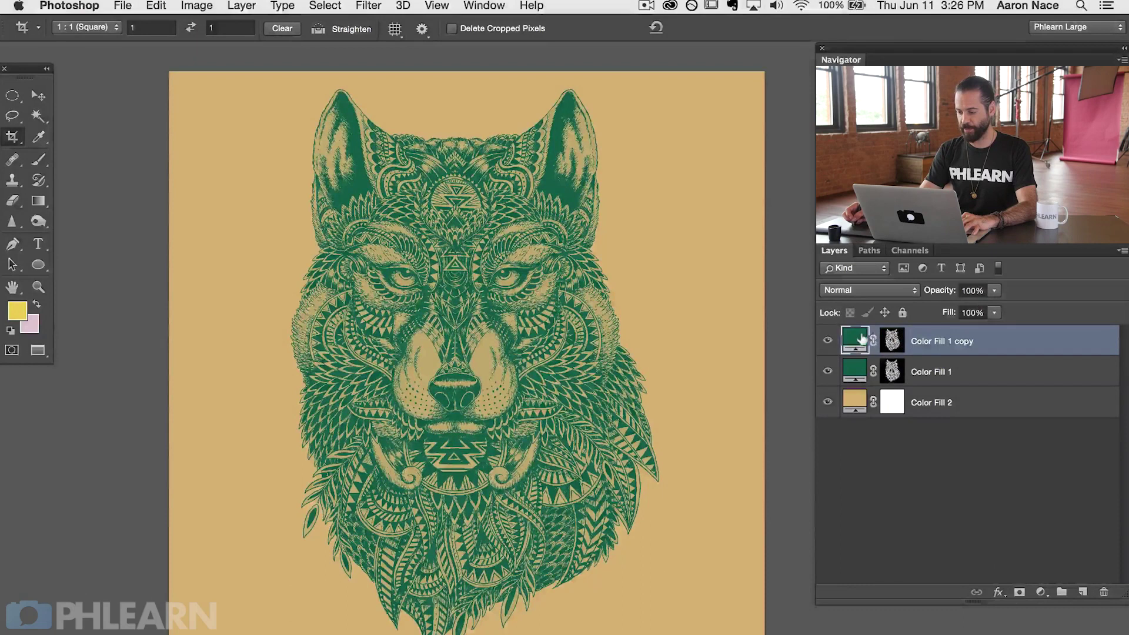
pyautogui.doubleClick(852, 344)
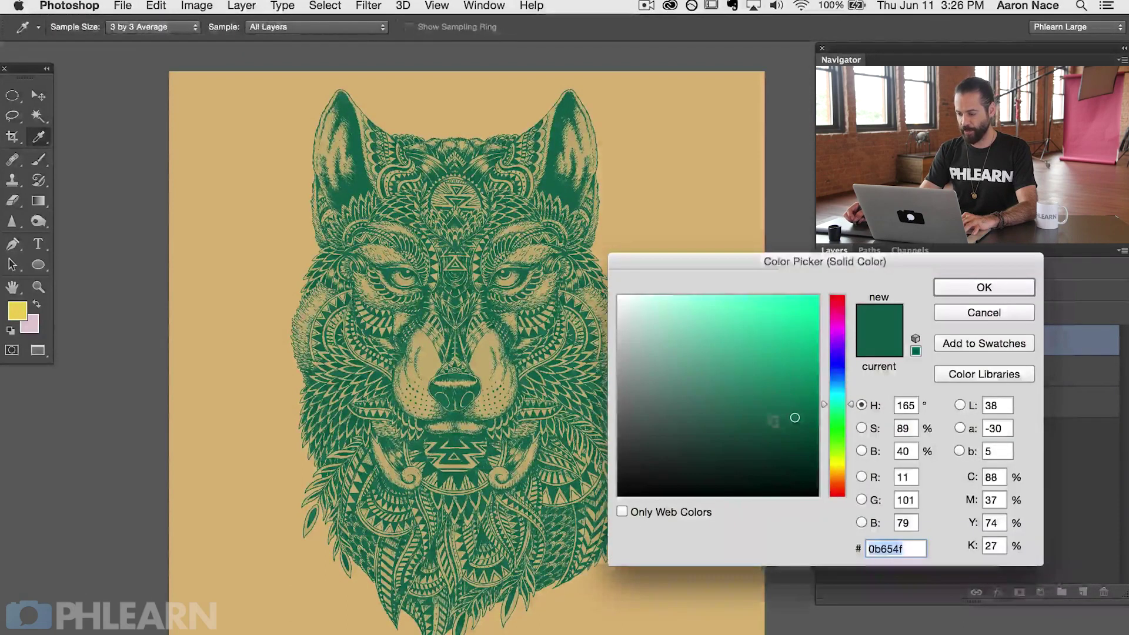
pyautogui.moveTo(793, 445); pyautogui.dragTo(803, 457)
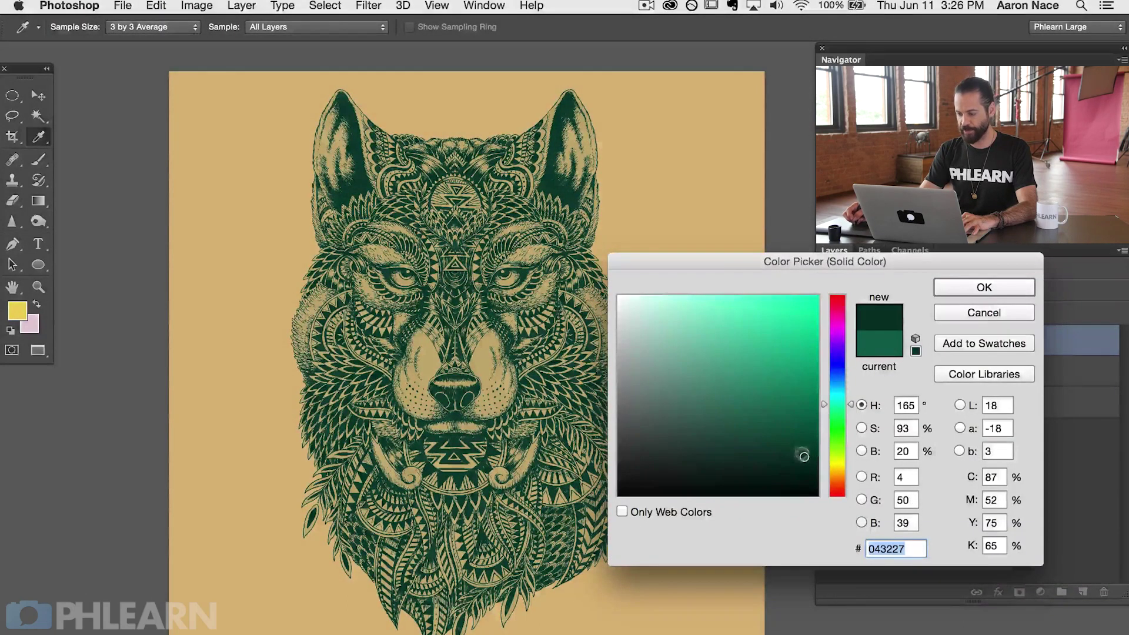
pyautogui.click(983, 288)
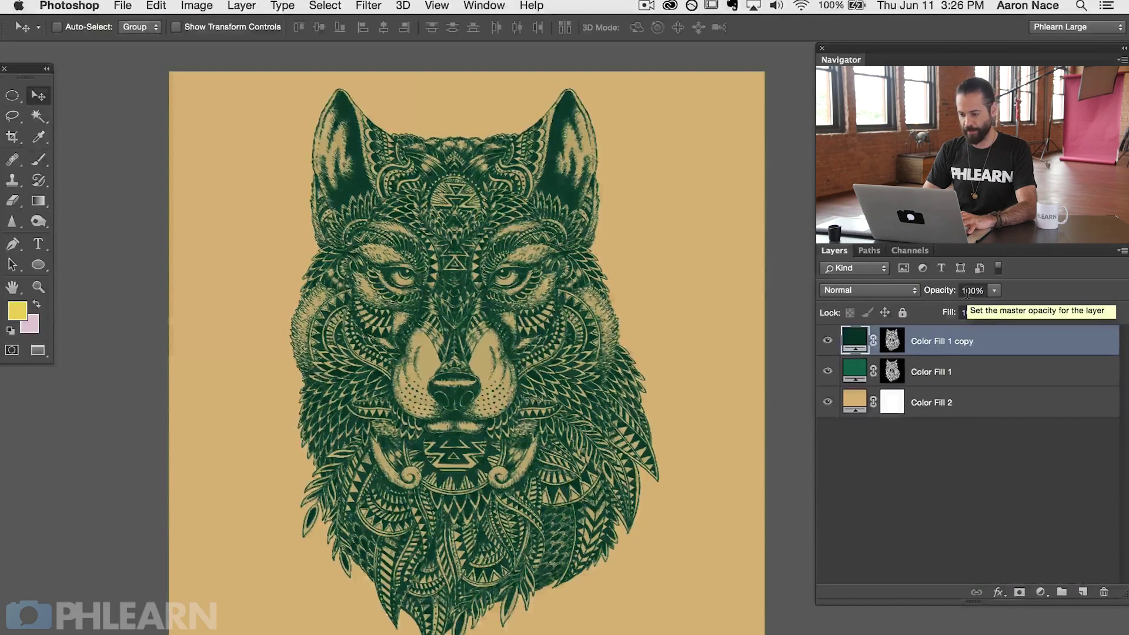
# Examine the wolf's face up close while hiding and reshowing the two green line-work layers to compare their tones
pyautogui.press('super+plus')
pyautogui.press('super+plus')
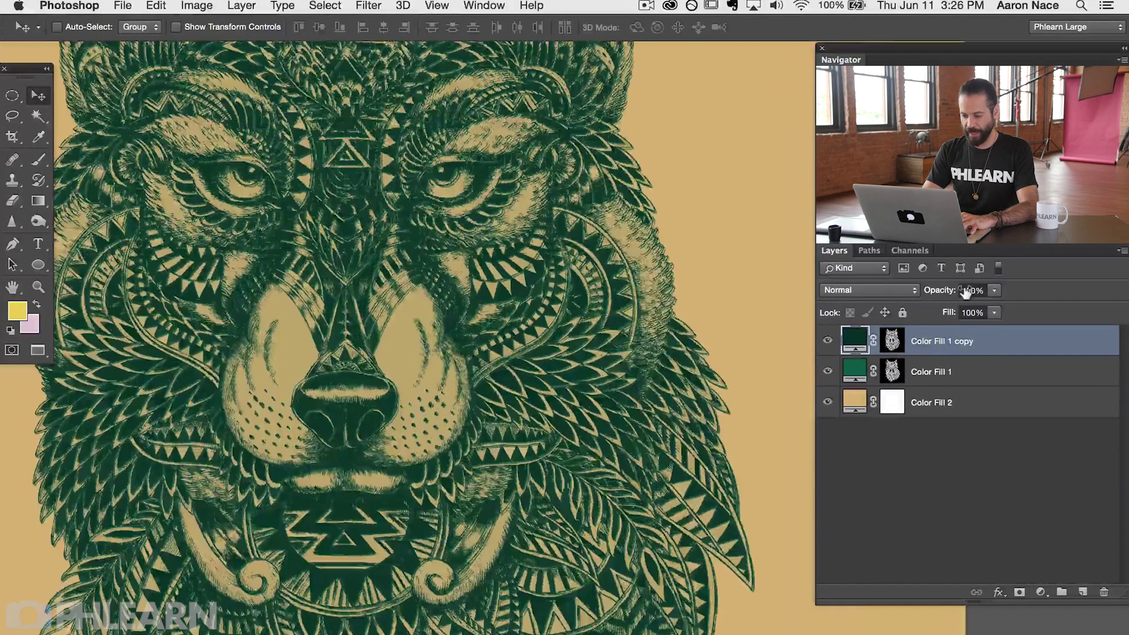
pyautogui.press('super+plus')
pyautogui.press('super+plus')
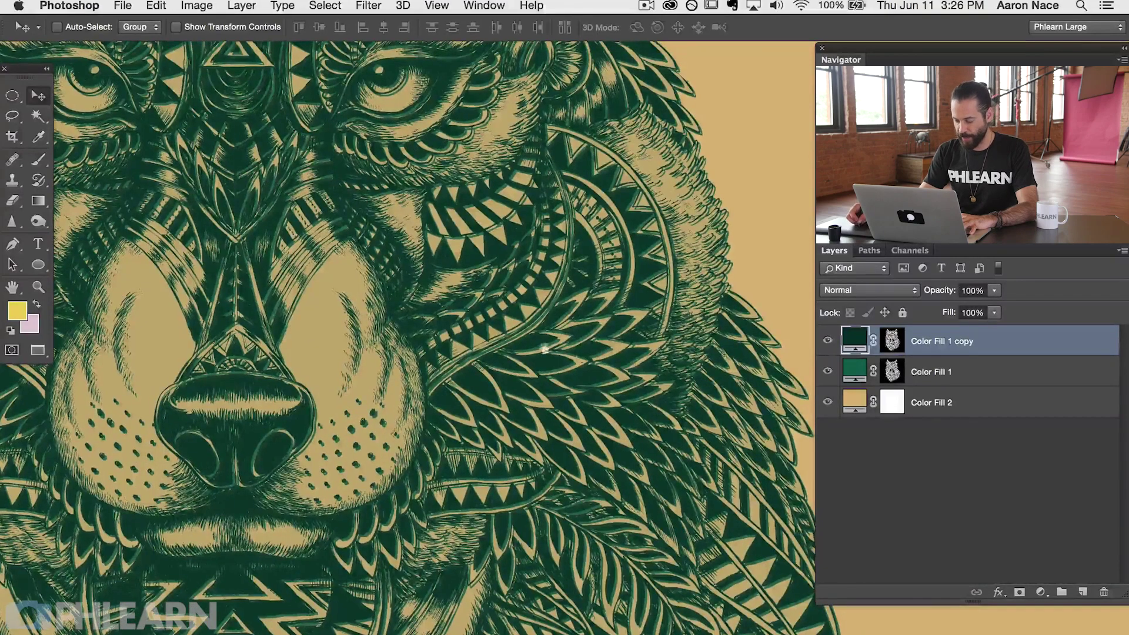
pyautogui.click(828, 340)
pyautogui.click(827, 340)
pyautogui.click(826, 341)
pyautogui.click(826, 341)
pyautogui.click(826, 370)
pyautogui.click(827, 369)
pyautogui.press('super+minus')
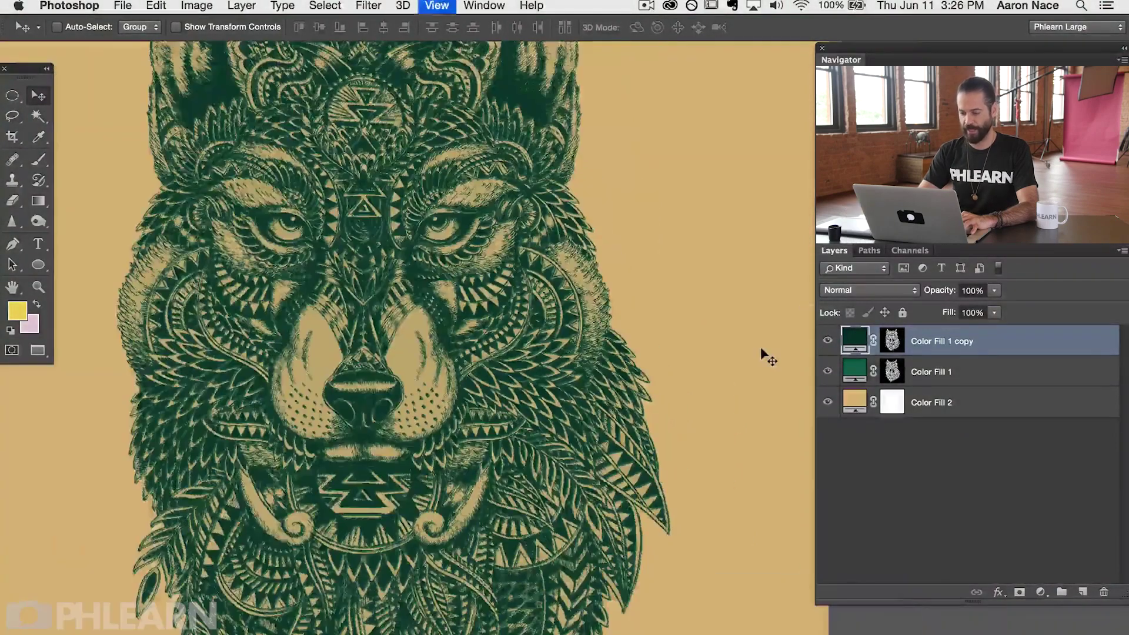
pyautogui.press('super+minus')
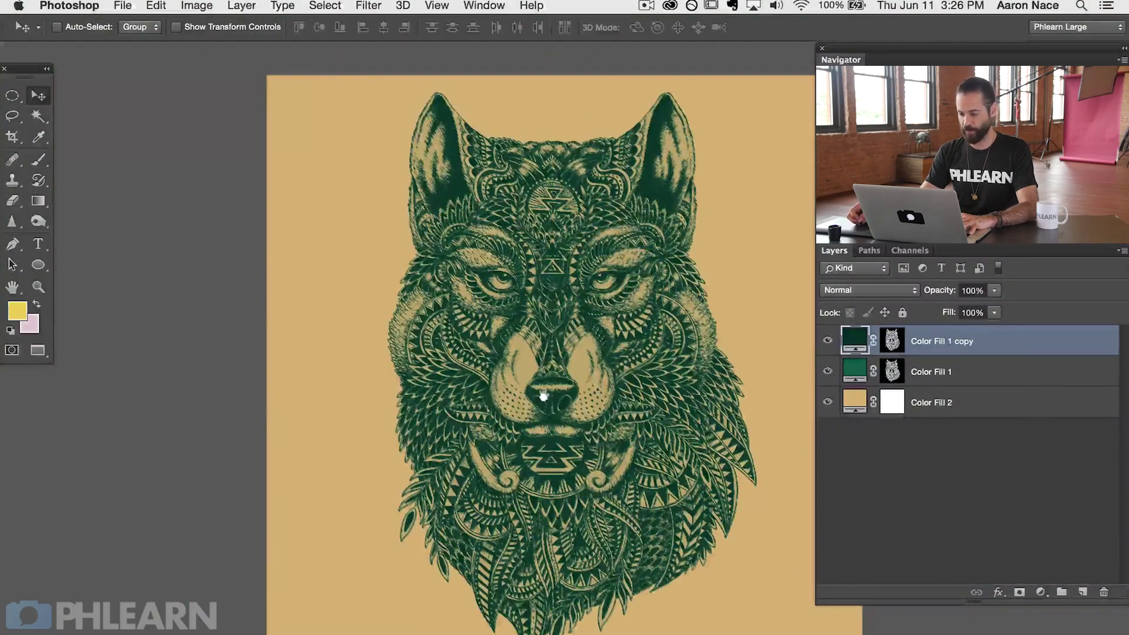
pyautogui.hscroll(3, 543, 396)
pyautogui.moveTo(554, 388); pyautogui.dragTo(683, 345)
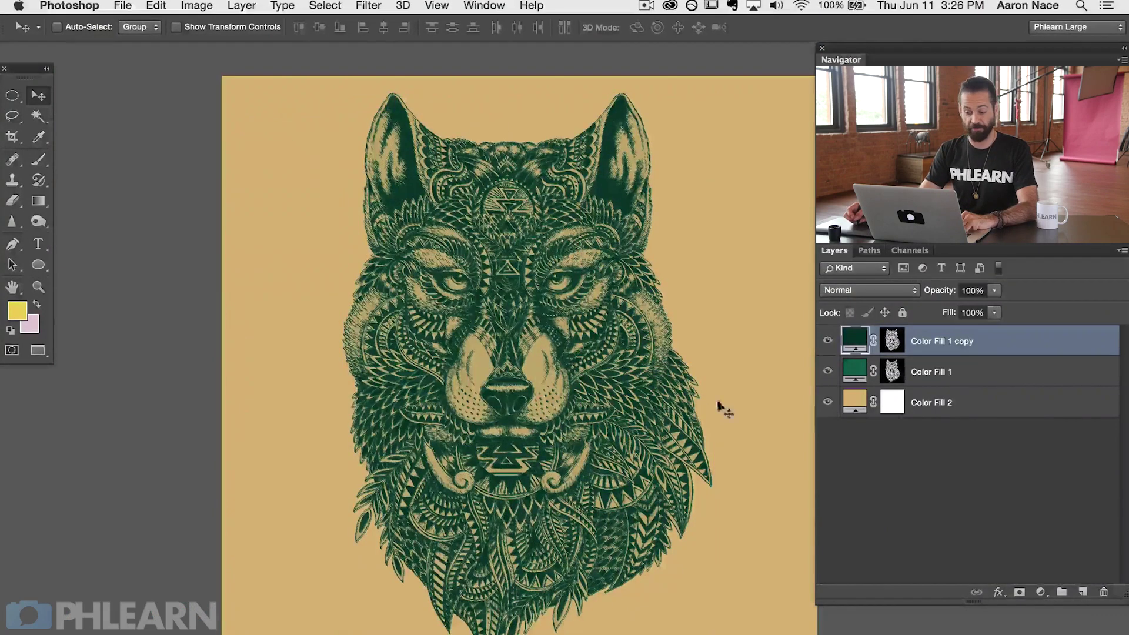
# Add a Solid Color fill layer directly above the tan background fill, using periwinkle #aab3e9
pyautogui.click(979, 406)
pyautogui.click(1042, 590)
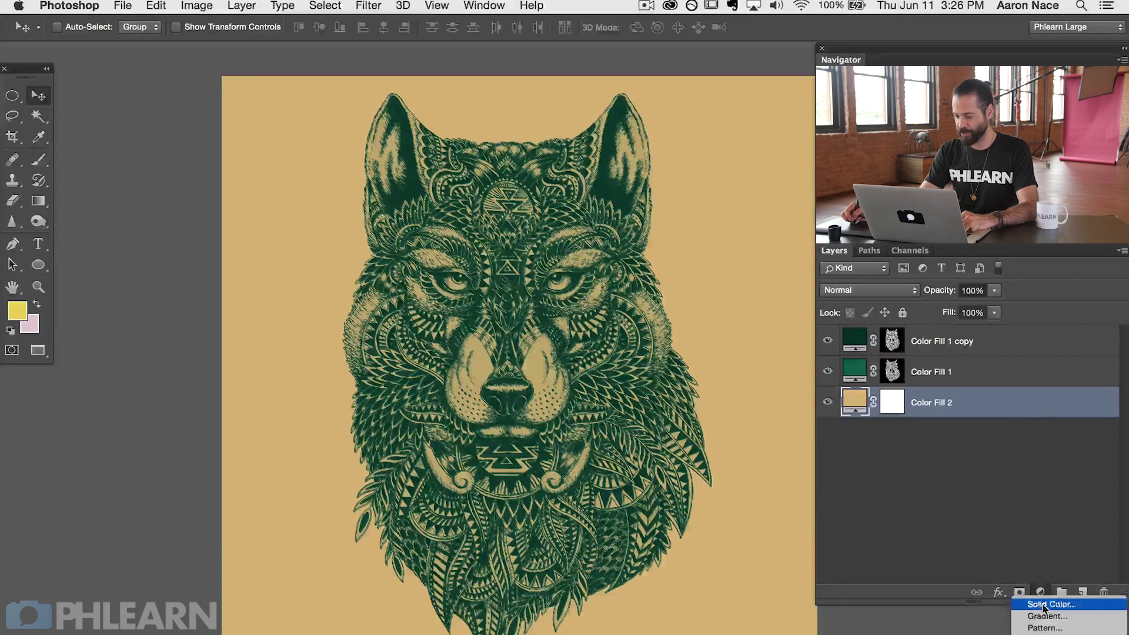
pyautogui.click(1050, 604)
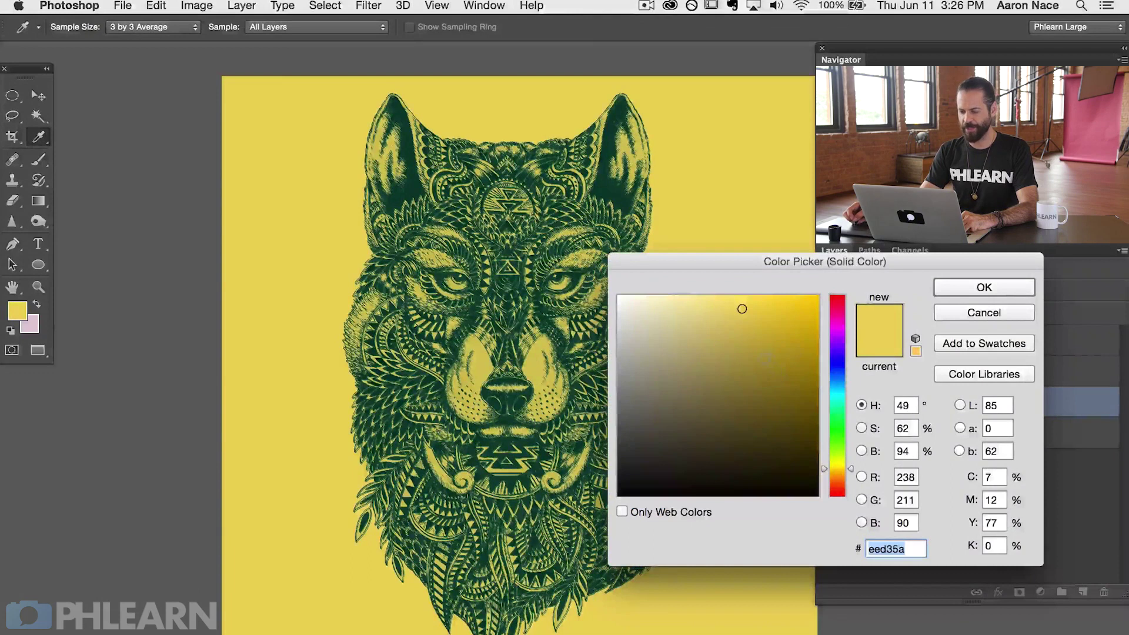
pyautogui.click(837, 453)
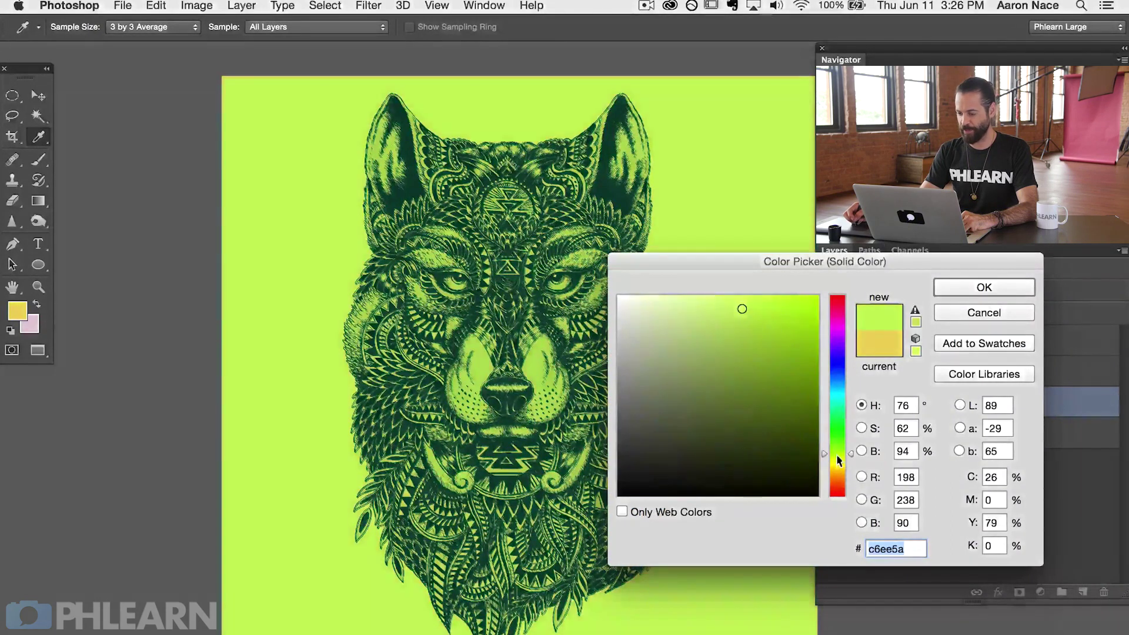
pyautogui.click(840, 370)
pyautogui.moveTo(696, 359)
pyautogui.mouseDown()
pyautogui.moveTo(653, 312)
pyautogui.moveTo(672, 313)
pyautogui.mouseUp()
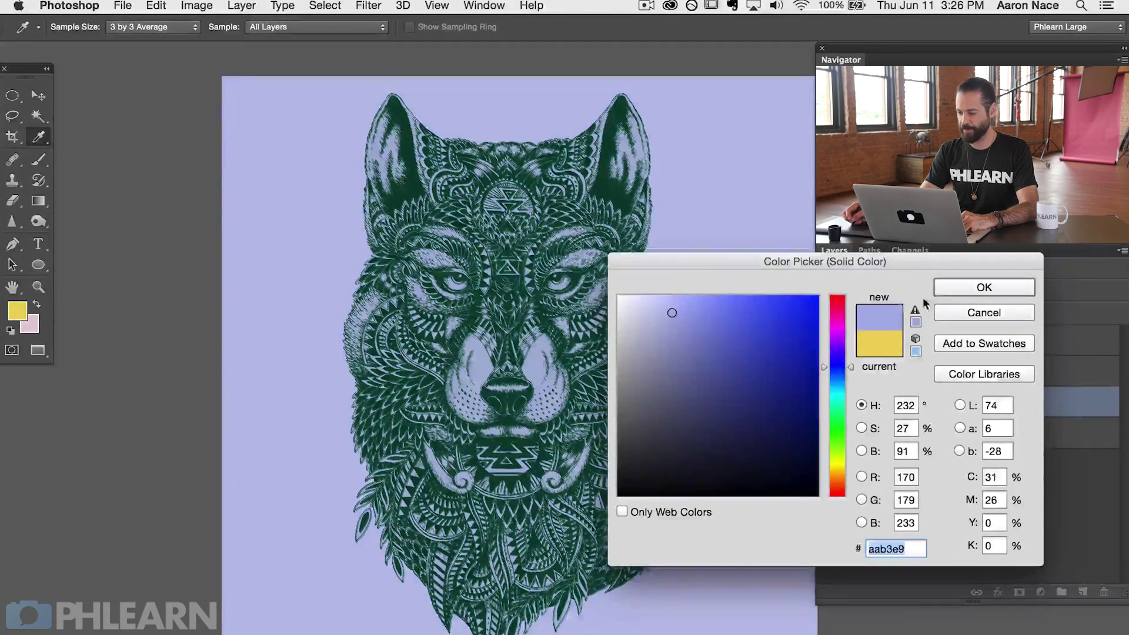
pyautogui.click(970, 287)
# Set up the Gradient tool as a linear Foreground to Transparent gradient with the default black and white colors
pyautogui.moveTo(664, 367); pyautogui.dragTo(626, 374)
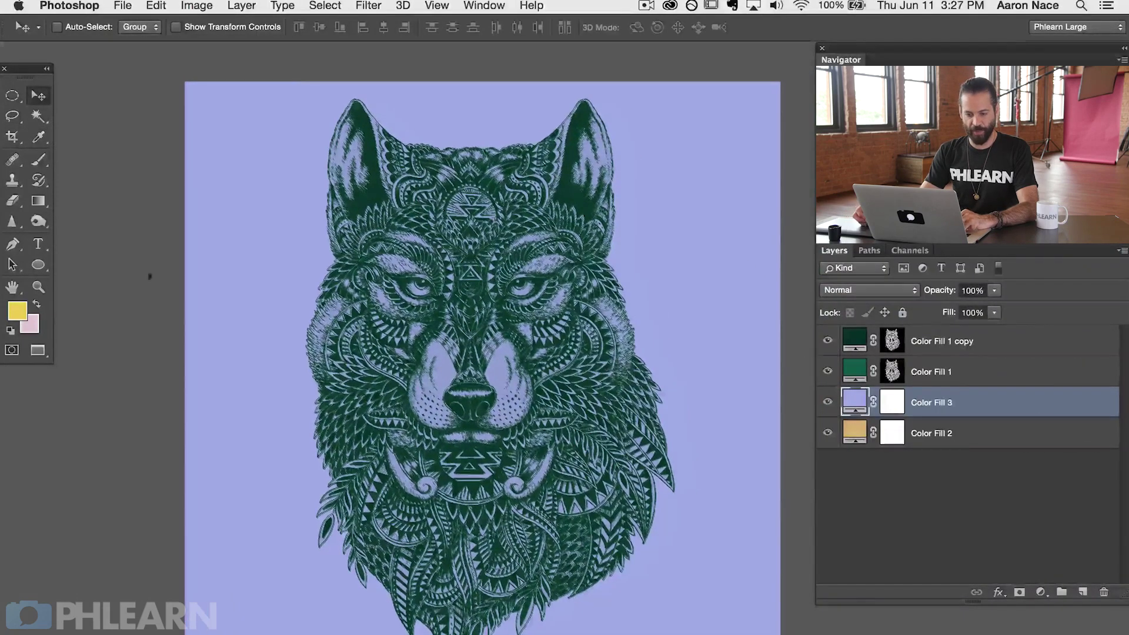
pyautogui.click(38, 201)
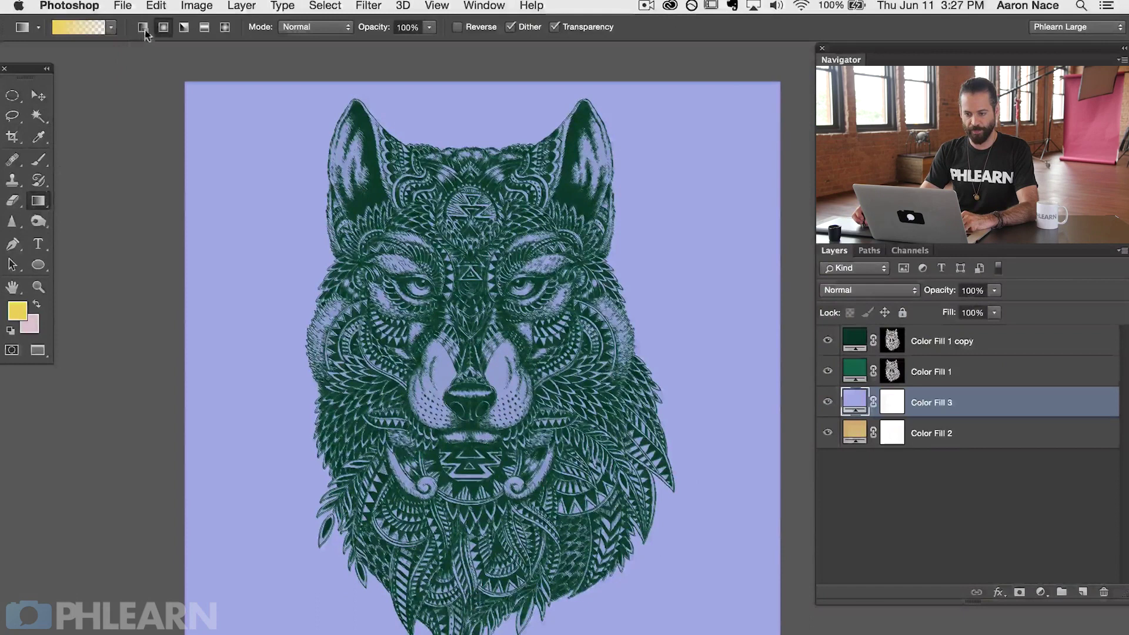
pyautogui.click(94, 27)
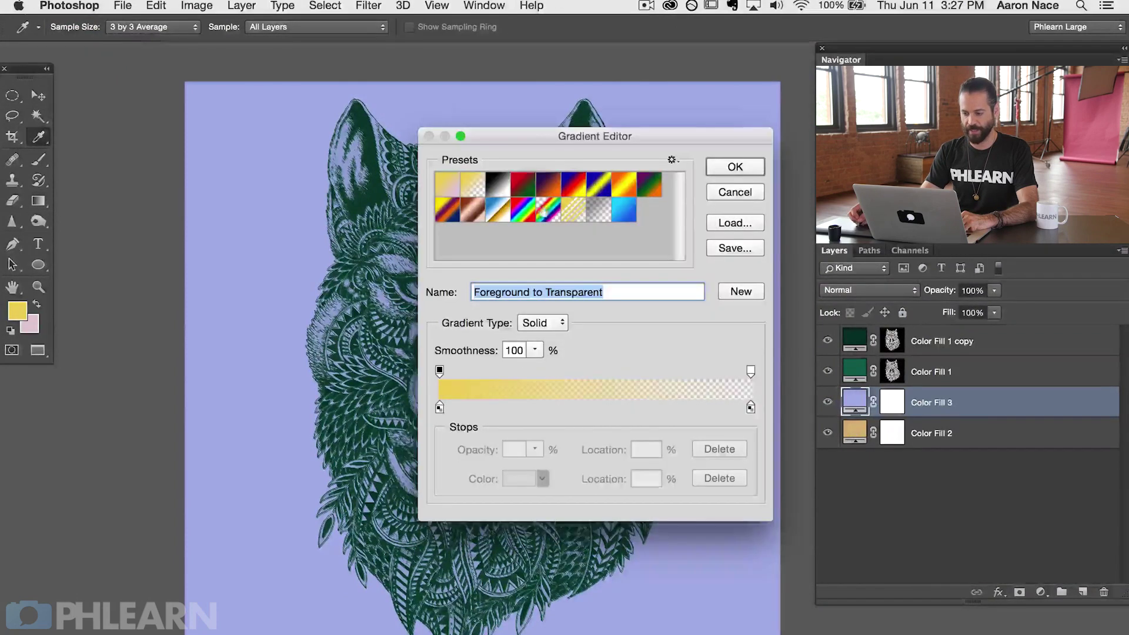
pyautogui.click(734, 169)
pyautogui.press('d')
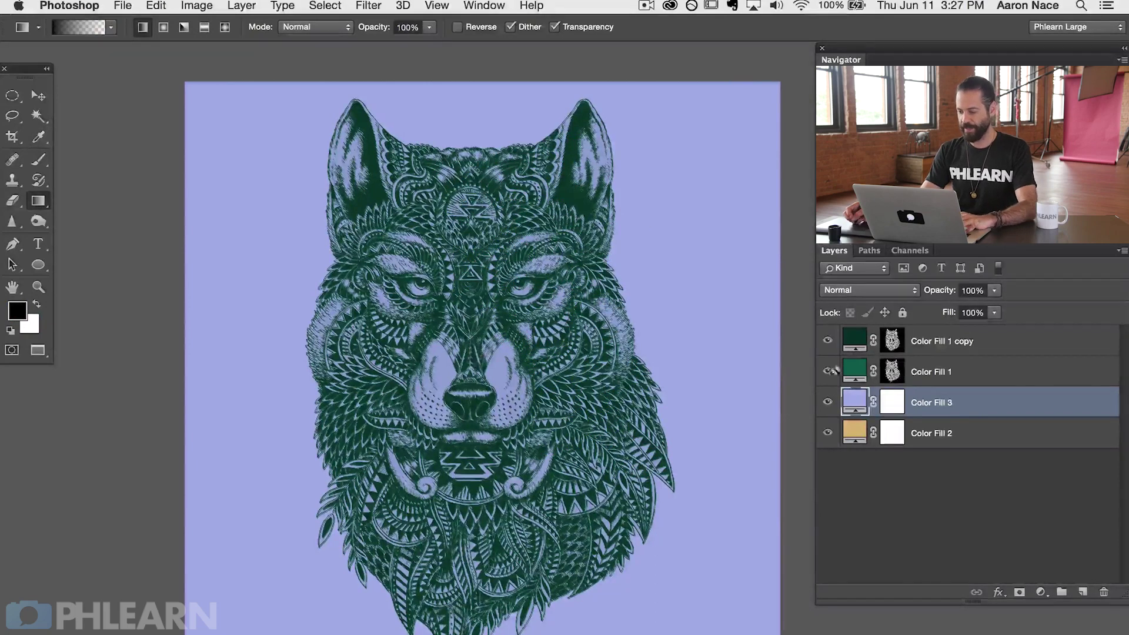
# Draw a vertical black-to-transparent gradient on the periwinkle layer's mask, running from the canvas's top edge to its bottom edge
pyautogui.click(890, 401)
pyautogui.press('d')
pyautogui.press('x')
pyautogui.moveTo(476, 90); pyautogui.dragTo(477, 376)
pyautogui.scroll(-5, 477, 372)
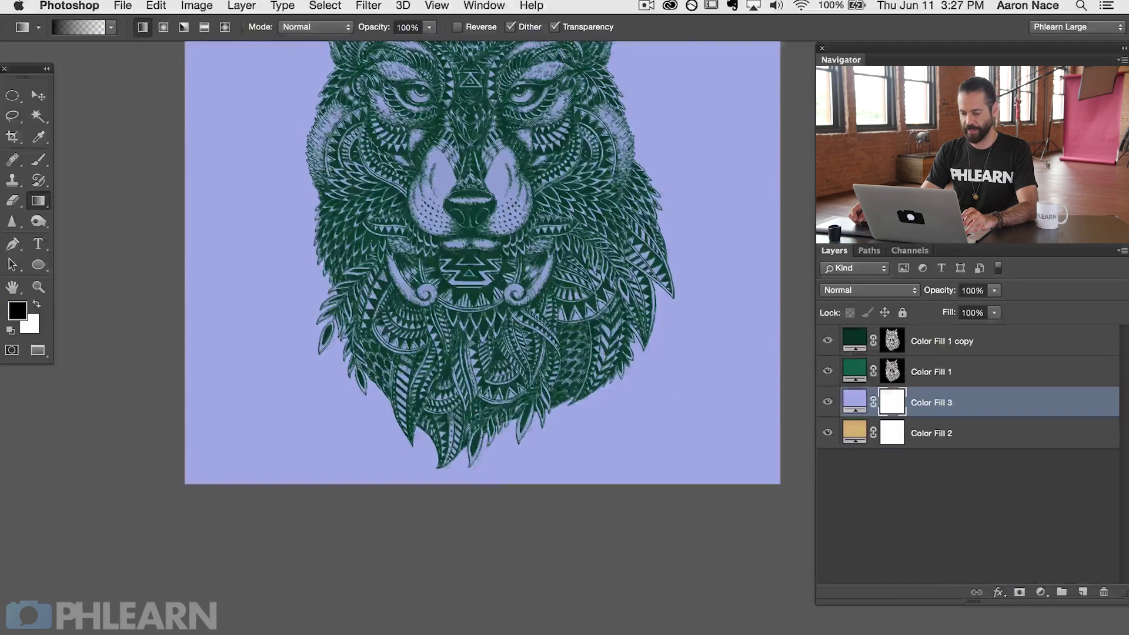
pyautogui.moveTo(479, 633); pyautogui.dragTo(479, 634)
pyautogui.scroll(5, 529, 294)
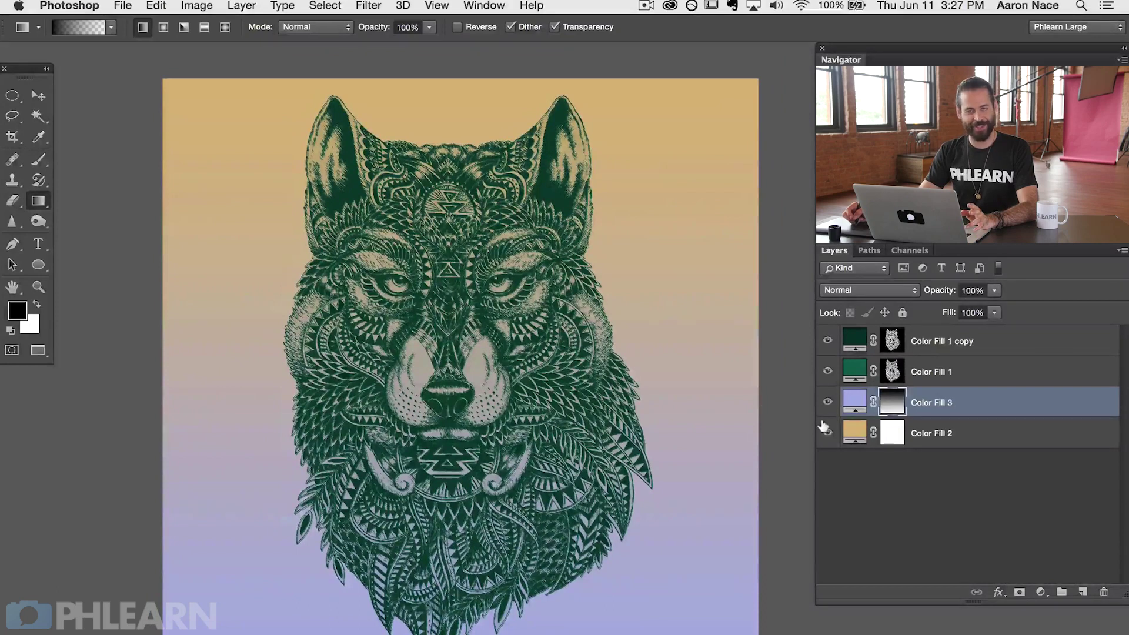
# Check how the periwinkle and tan layers blend by hiding and reshowing each, and view the gradient mask on its own
pyautogui.click(827, 402)
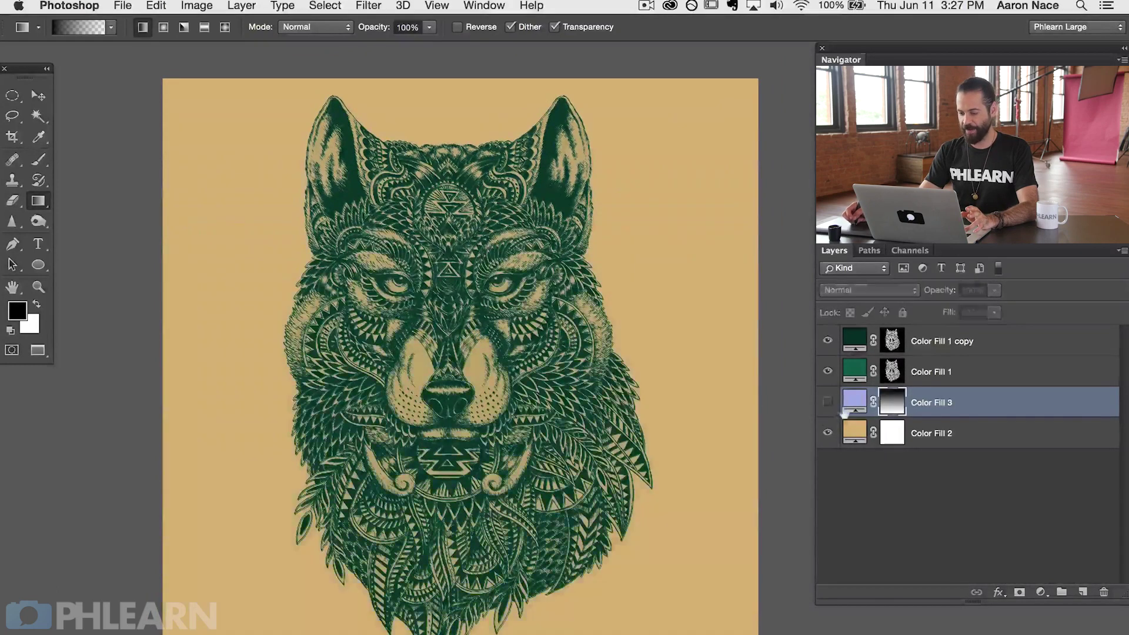
pyautogui.click(826, 432)
pyautogui.click(826, 432)
pyautogui.click(826, 432)
pyautogui.click(827, 433)
pyautogui.click(827, 402)
pyautogui.click(823, 401)
pyautogui.click(824, 401)
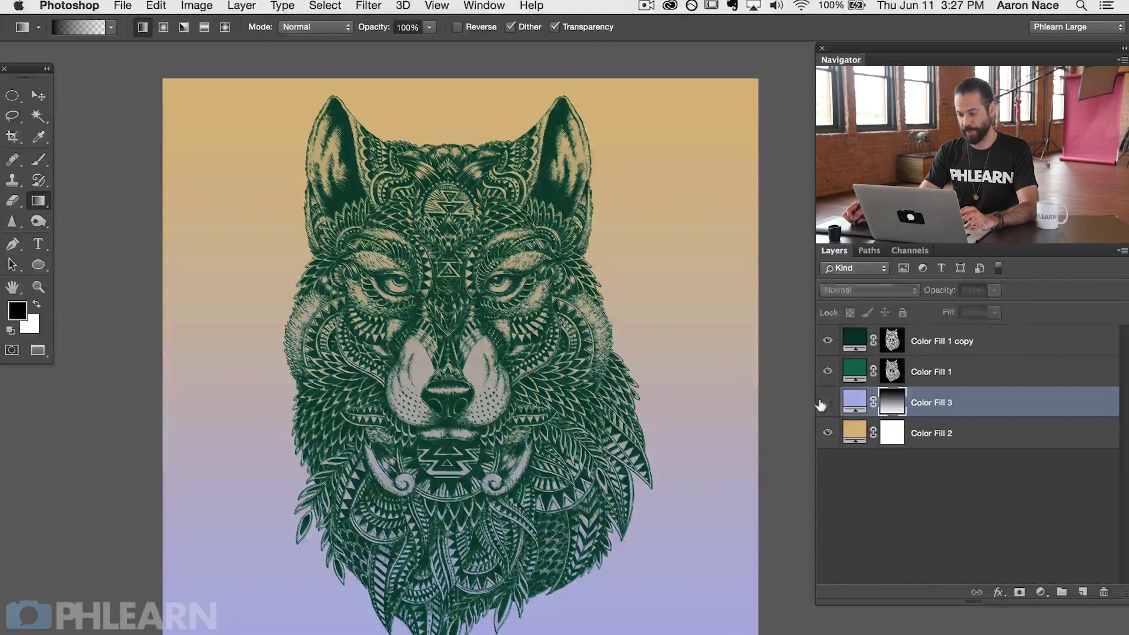
pyautogui.keyDown('alt'); pyautogui.click(888, 403); pyautogui.keyUp('alt')
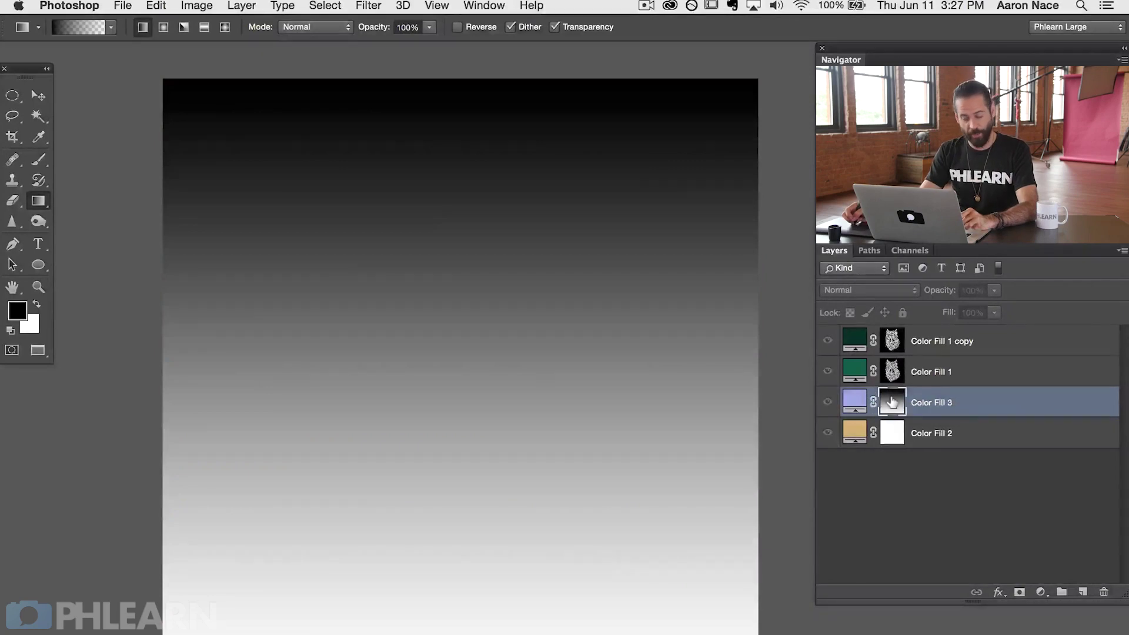
pyautogui.keyDown('alt'); pyautogui.click(890, 403); pyautogui.keyUp('alt')
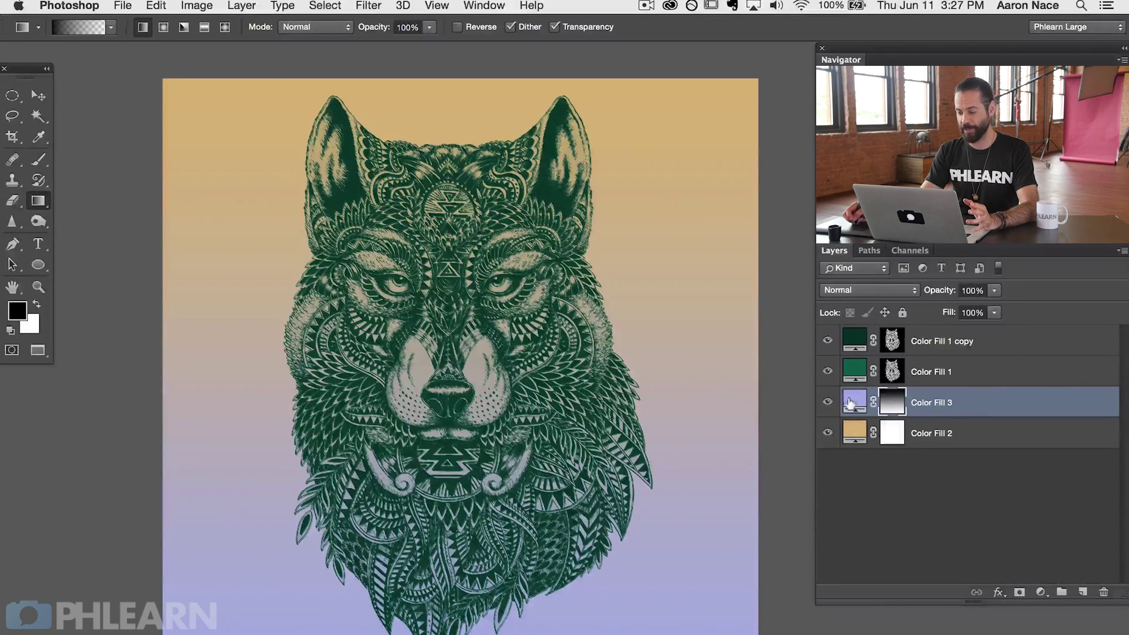
# Recolor the tan background fill layer to mint green #b0f2ca
pyautogui.doubleClick(851, 430)
pyautogui.moveTo(796, 267); pyautogui.dragTo(718, 304)
pyautogui.click(770, 453)
pyautogui.moveTo(668, 400)
pyautogui.mouseDown()
pyautogui.moveTo(621, 351)
pyautogui.moveTo(591, 348)
pyautogui.moveTo(618, 346)
pyautogui.moveTo(600, 340)
pyautogui.mouseUp()
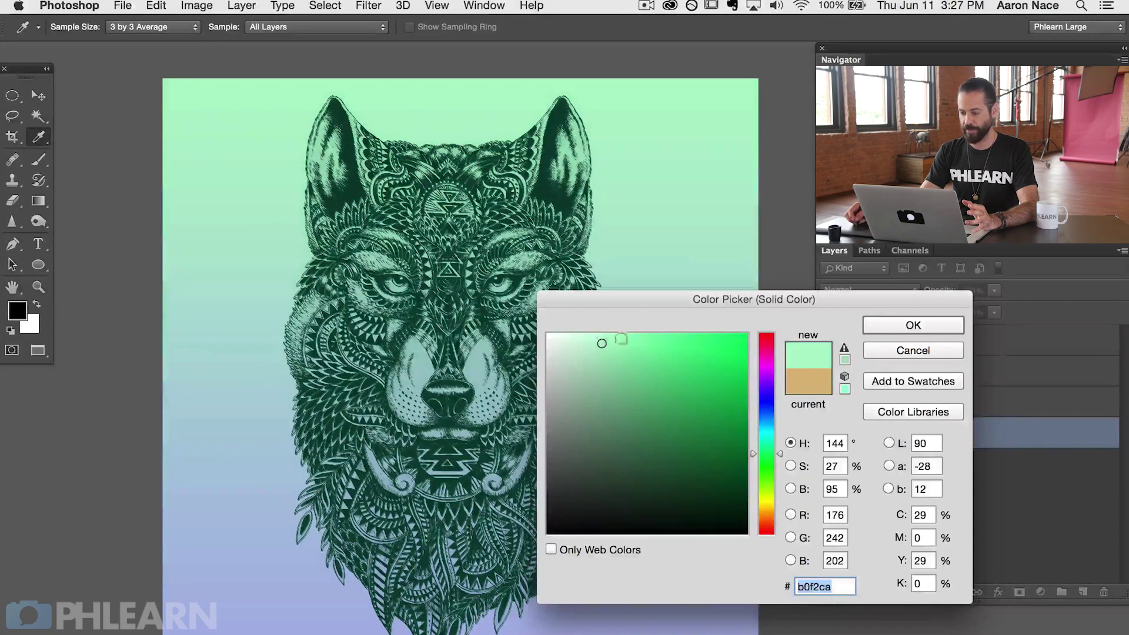
pyautogui.click(913, 325)
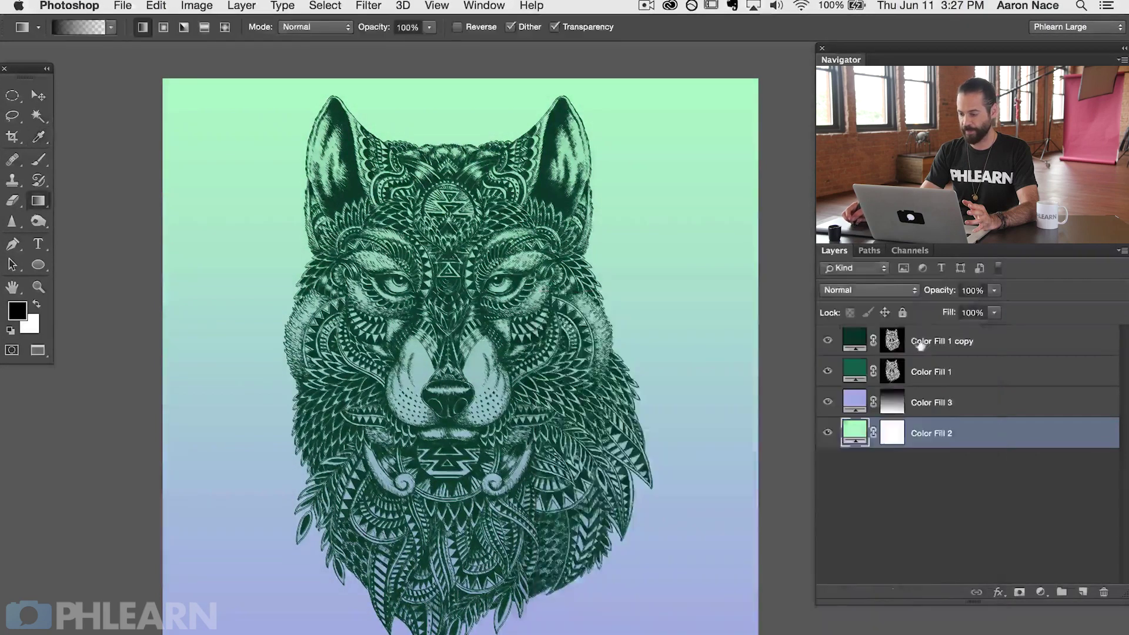
# Lighten the gradient-masked periwinkle fill layer to #c3caf4
pyautogui.doubleClick(850, 397)
pyautogui.moveTo(589, 353)
pyautogui.mouseDown()
pyautogui.moveTo(629, 345)
pyautogui.moveTo(604, 330)
pyautogui.moveTo(585, 341)
pyautogui.mouseUp()
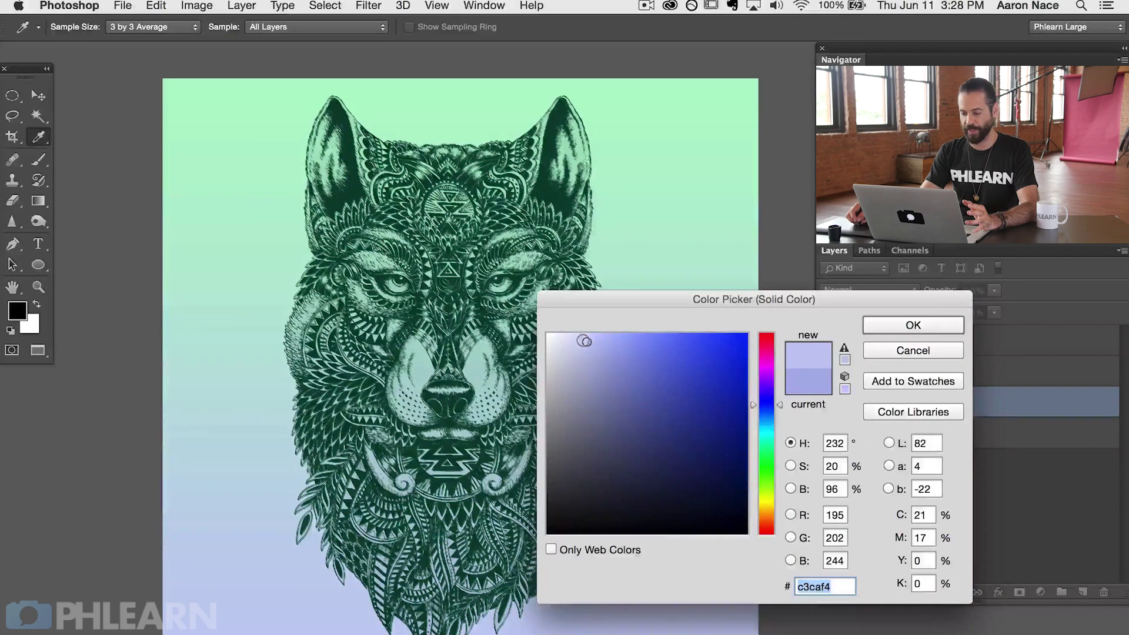
pyautogui.click(917, 333)
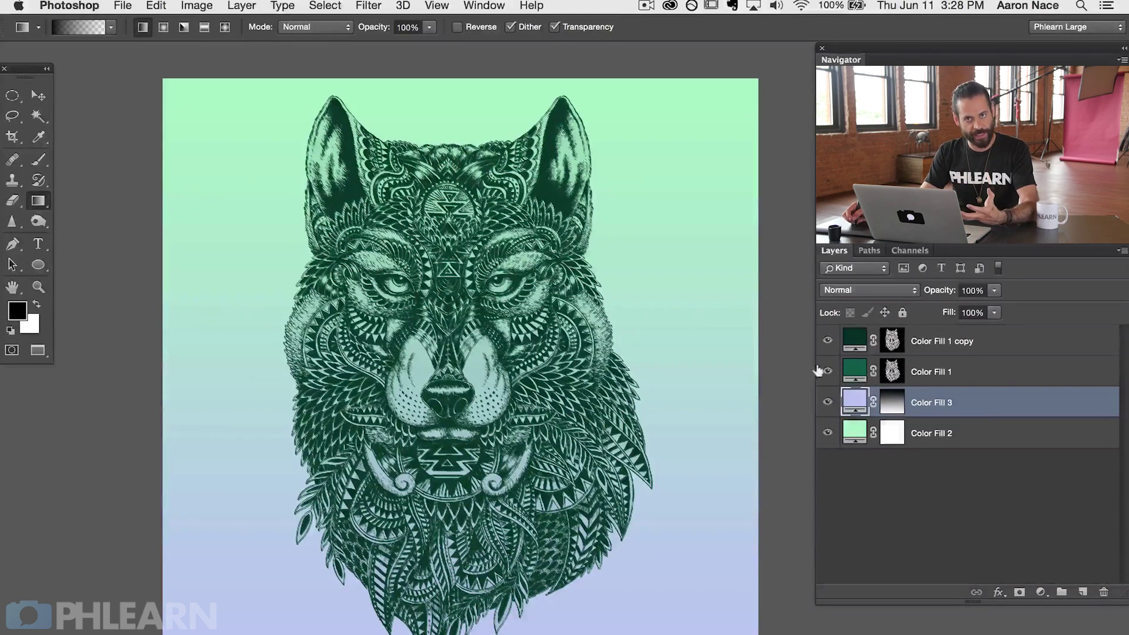
# Hide and reshow the periwinkle layer and both green line-work layers to compare each one's contribution
pyautogui.click(825, 400)
pyautogui.click(826, 400)
pyautogui.click(826, 372)
pyautogui.click(826, 372)
pyautogui.click(827, 341)
pyautogui.click(827, 340)
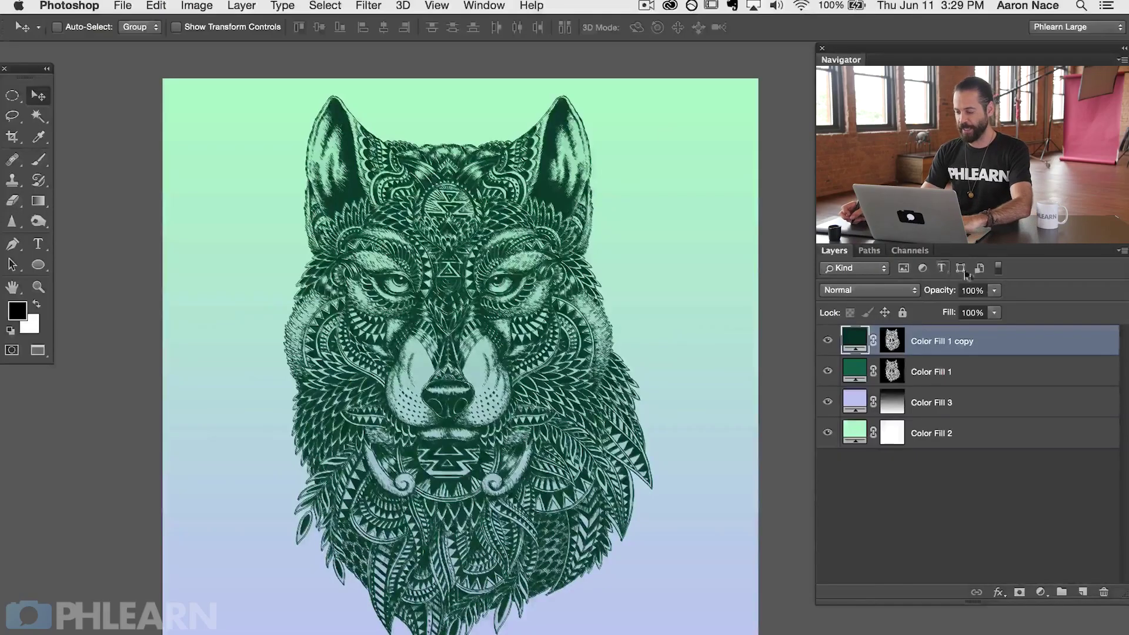
# Duplicate the dark green line-work layer and offset the copy to the right of the original wolf
pyautogui.press('super+j')
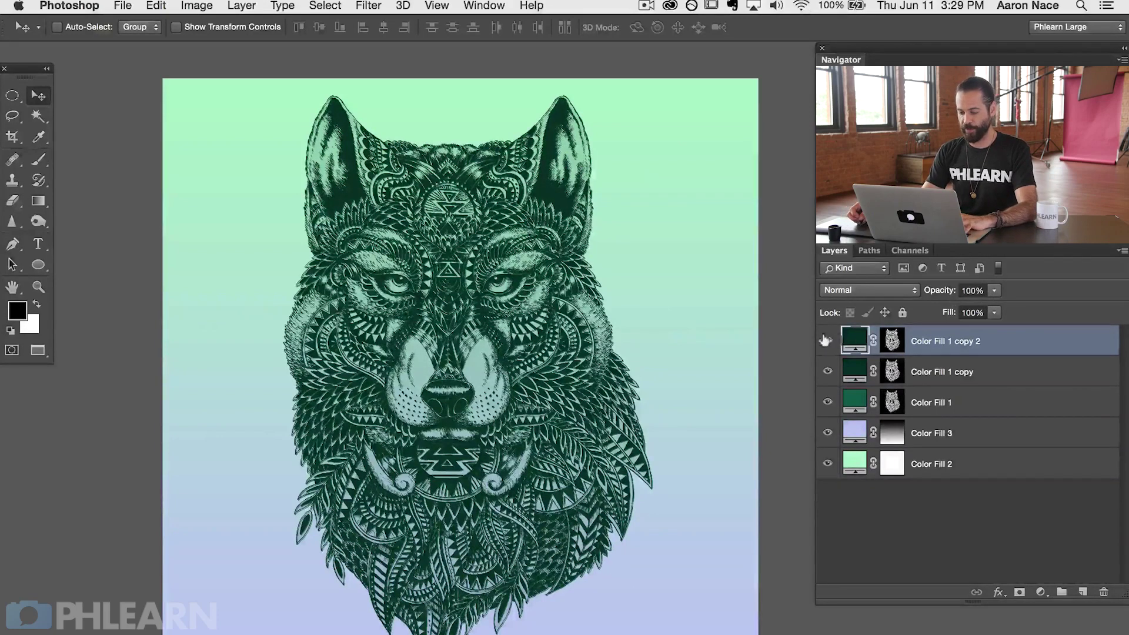
pyautogui.moveTo(464, 374); pyautogui.dragTo(547, 387)
pyautogui.press('super+plus')
pyautogui.press('super+plus')
pyautogui.moveTo(559, 177); pyautogui.dragTo(395, 436)
pyautogui.moveTo(536, 325); pyautogui.dragTo(406, 314)
pyautogui.press('super+minus')
pyautogui.press('super+minus')
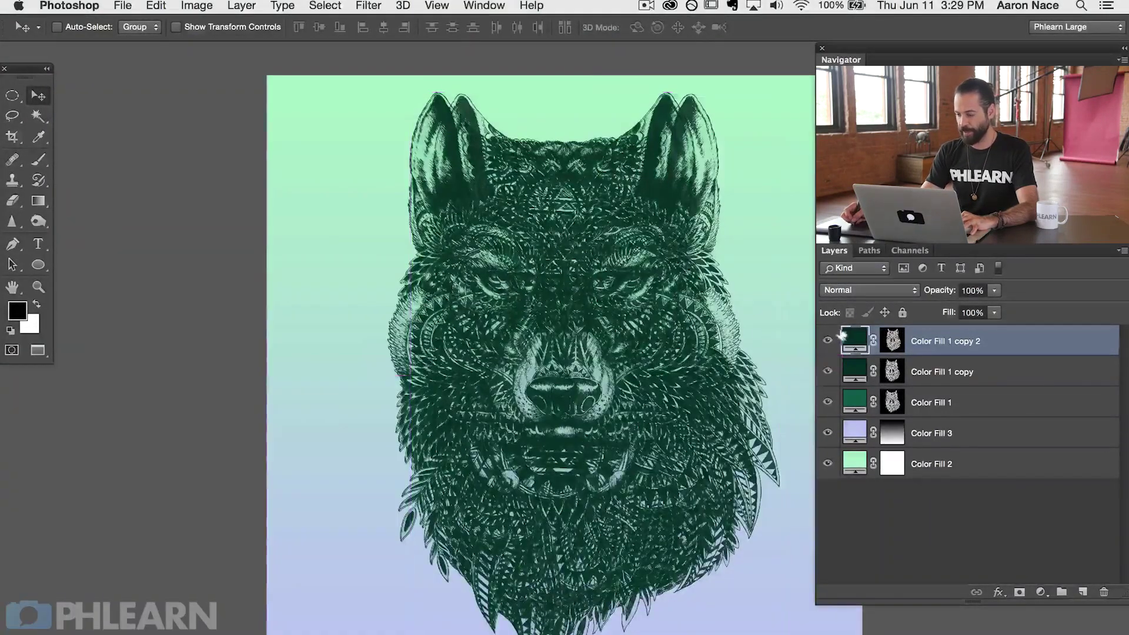
# Recolor the offset copy to white #ffffff and move it below both green line-work layers in the stack
pyautogui.doubleClick(851, 336)
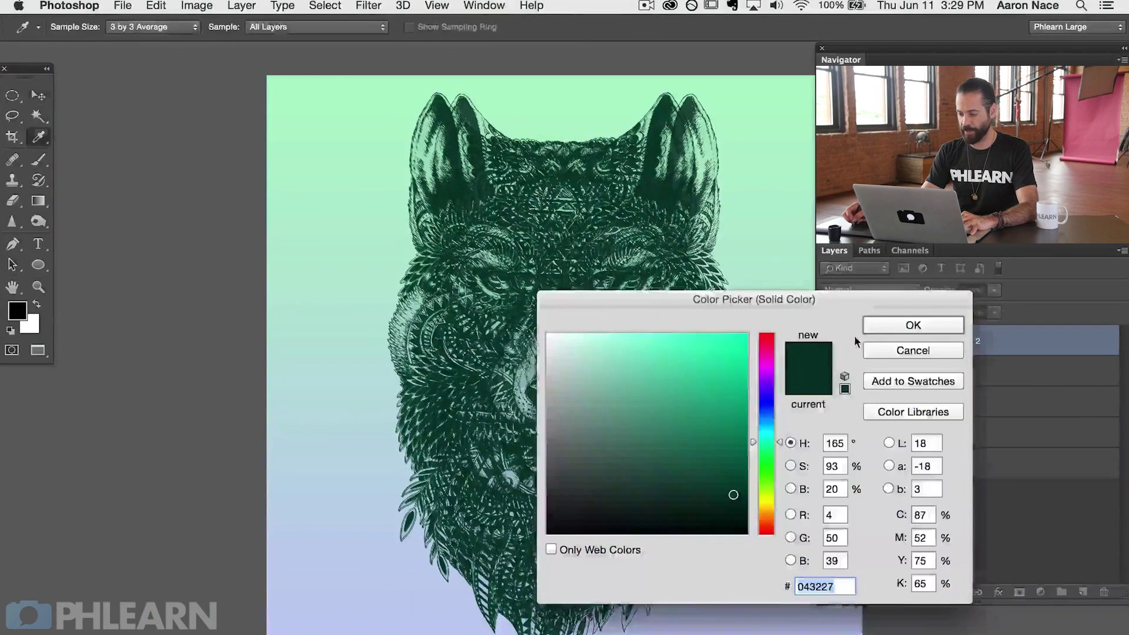
pyautogui.write('ffffff')
pyautogui.click(915, 325)
pyautogui.moveTo(684, 354); pyautogui.dragTo(621, 366)
pyautogui.moveTo(968, 347); pyautogui.dragTo(985, 400)
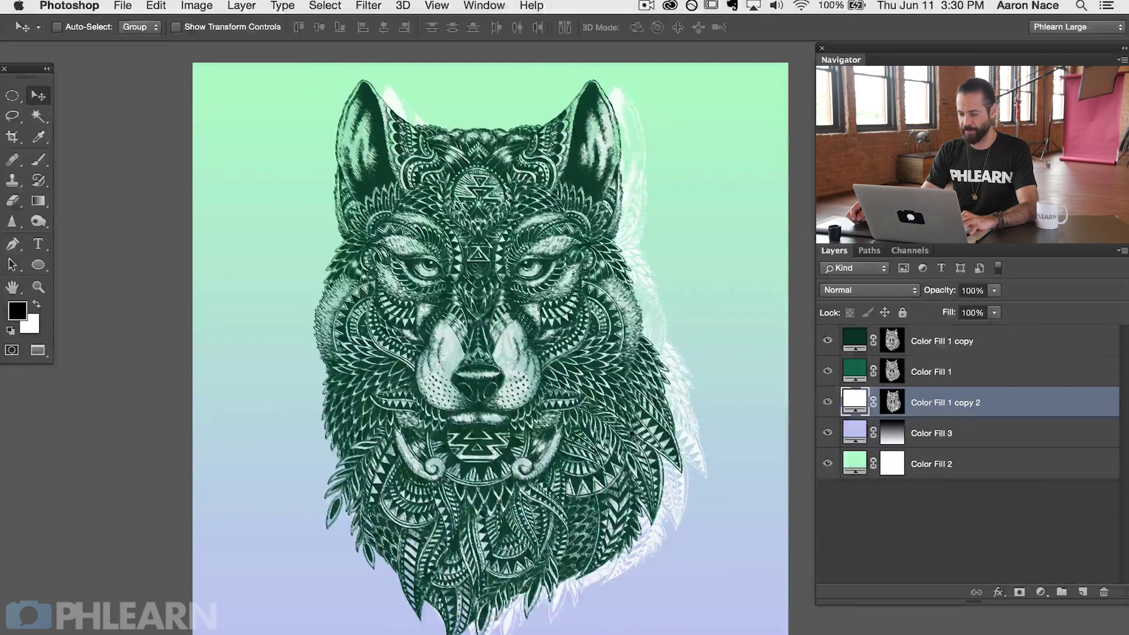
# Reposition the white copy about 0.2 in left and 0.1 in above the green wolf to form a thin highlight along its edges
pyautogui.moveTo(631, 434); pyautogui.dragTo(614, 475)
pyautogui.press('super+plus')
pyautogui.press('super+plus')
pyautogui.moveTo(177, 377); pyautogui.dragTo(293, 572)
pyautogui.moveTo(400, 438); pyautogui.dragTo(305, 505)
pyautogui.press('super+minus')
pyautogui.press('super+minus')
pyautogui.press('super+minus')
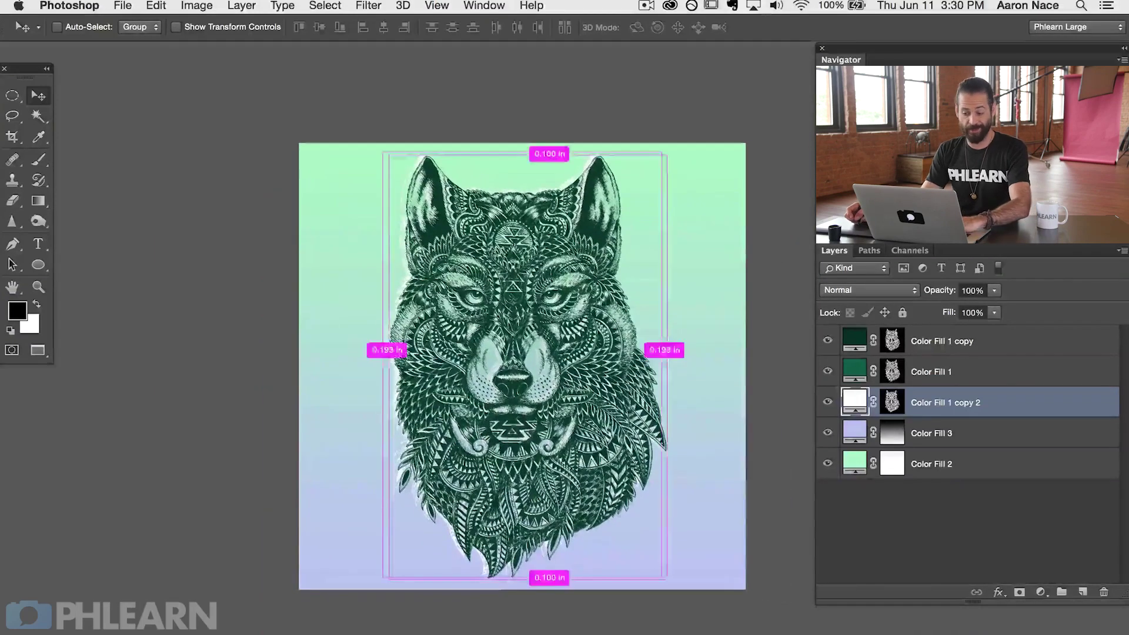
# Duplicate the white wolf layer, scale the copy proportionally to 251%, and shift it right to centre it behind the wolf
pyautogui.press('super+j')
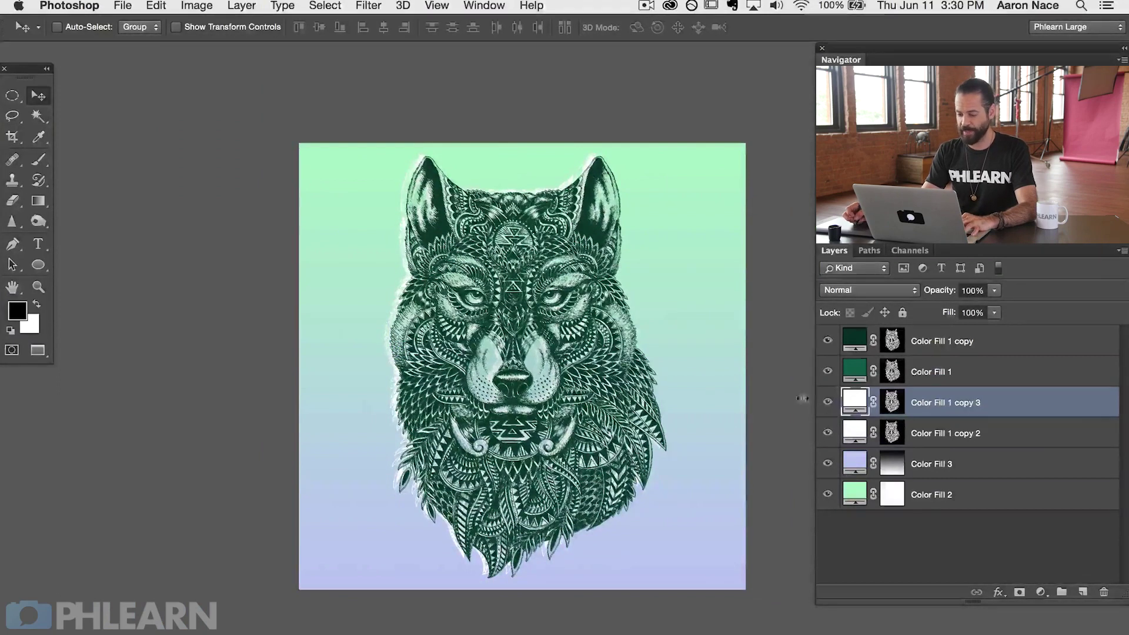
pyautogui.press('super+t')
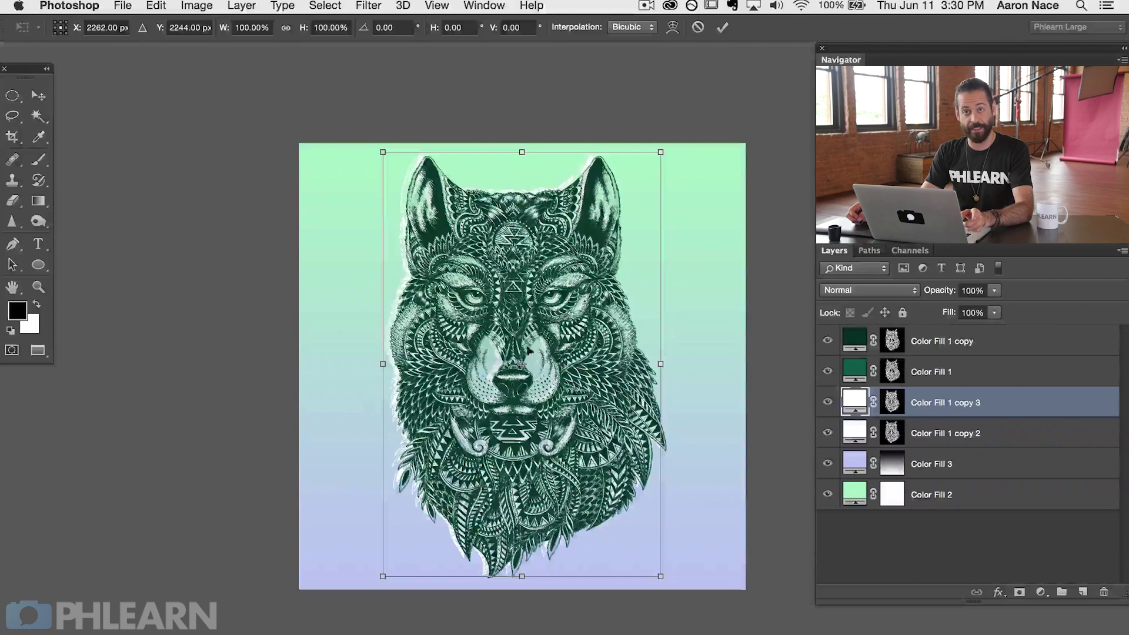
pyautogui.click(285, 29)
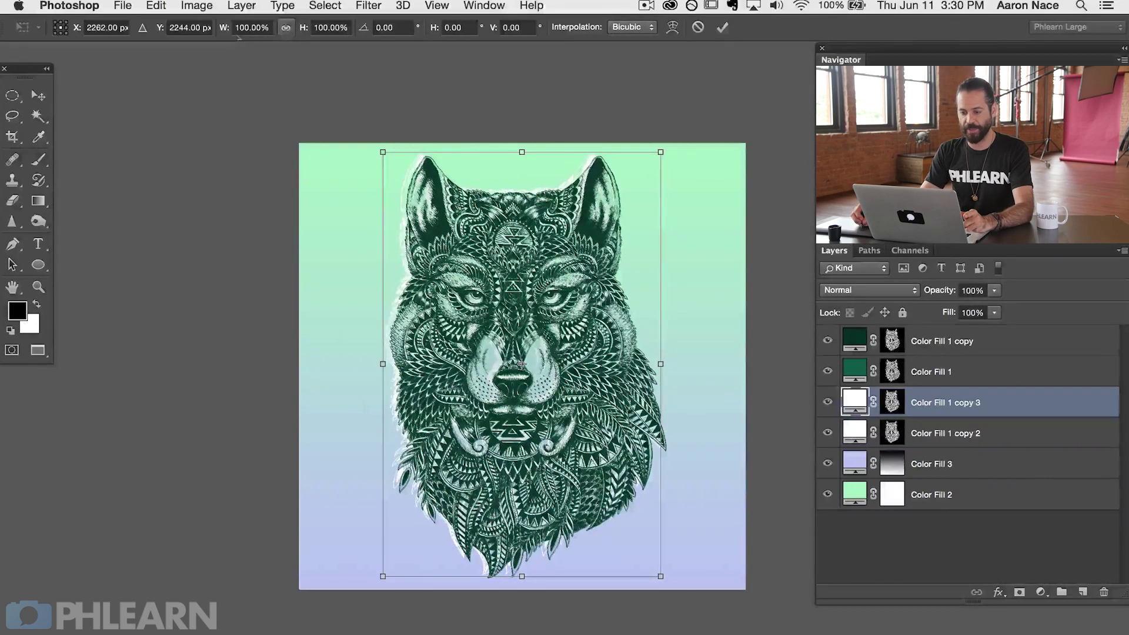
pyautogui.moveTo(301, 29); pyautogui.dragTo(418, 42)
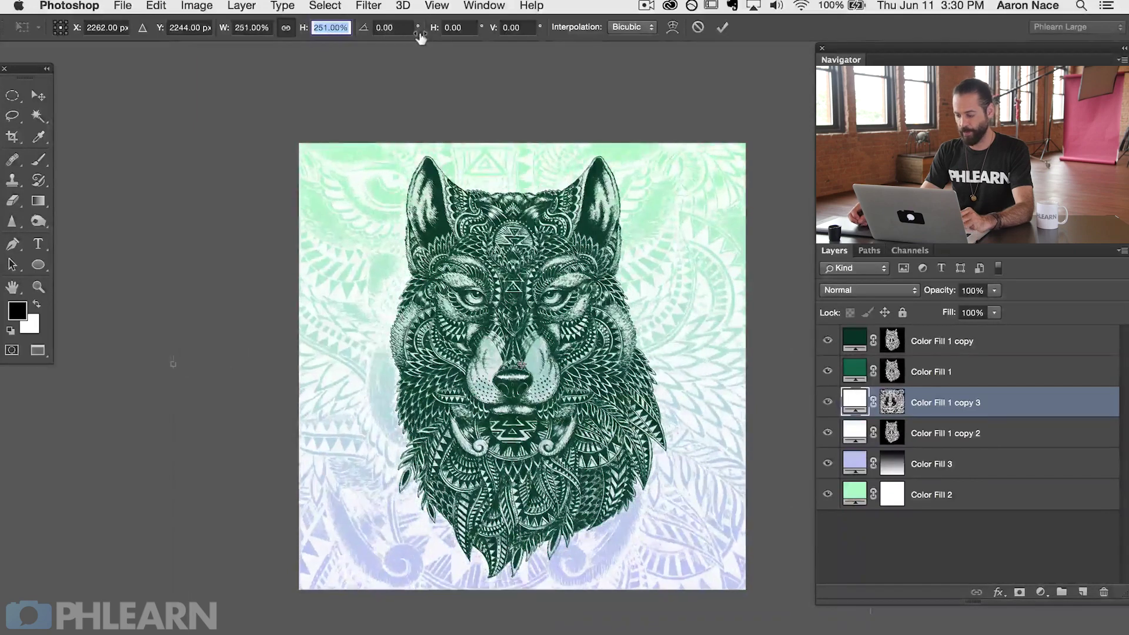
pyautogui.press('Return')
pyautogui.moveTo(533, 358); pyautogui.dragTo(590, 368)
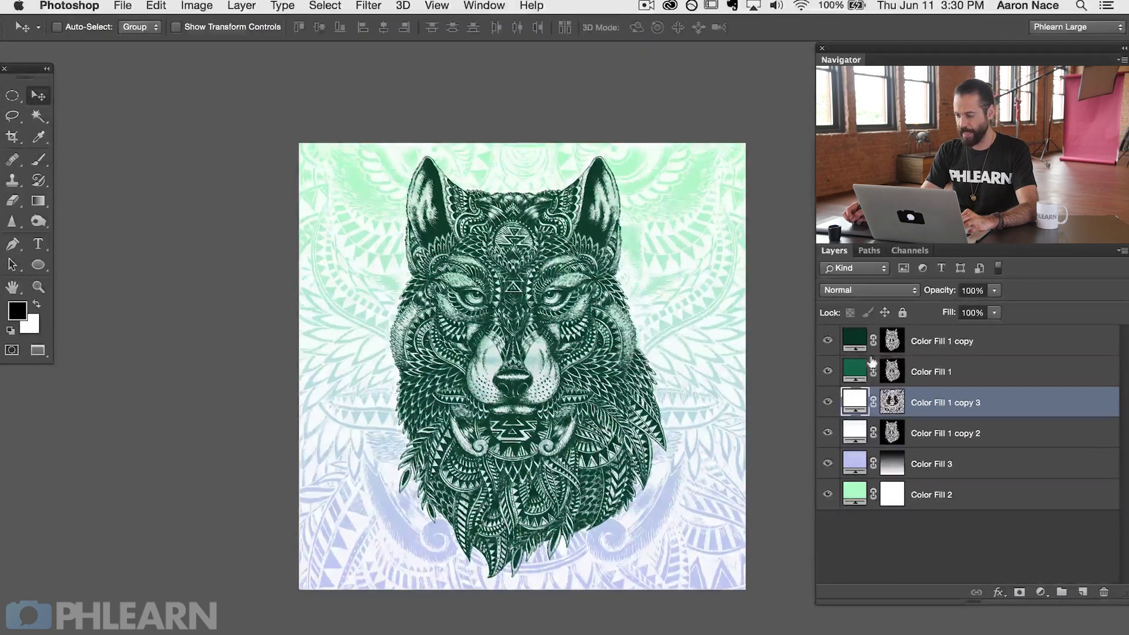
# Compare the artwork with and without the enlarged white pattern layer, and lower that layer's opacity to 38%
pyautogui.click(828, 402)
pyautogui.click(828, 401)
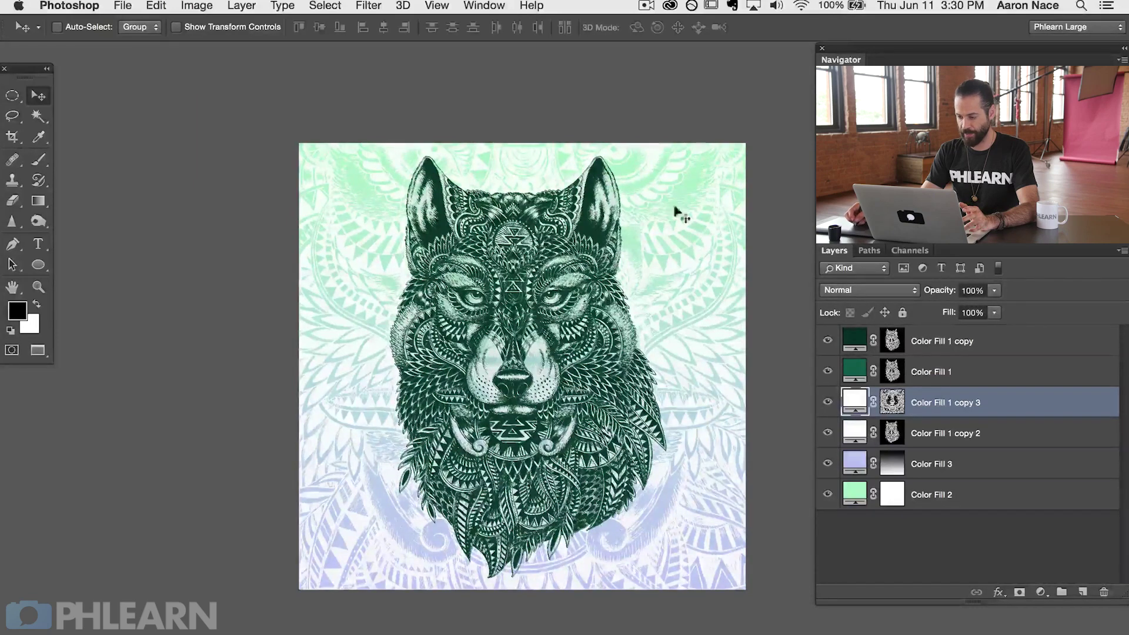
pyautogui.moveTo(927, 292); pyautogui.dragTo(891, 294)
# Hide and reshow the darker green line-work layer repeatedly to judge its effect on the wolf
pyautogui.click(826, 339)
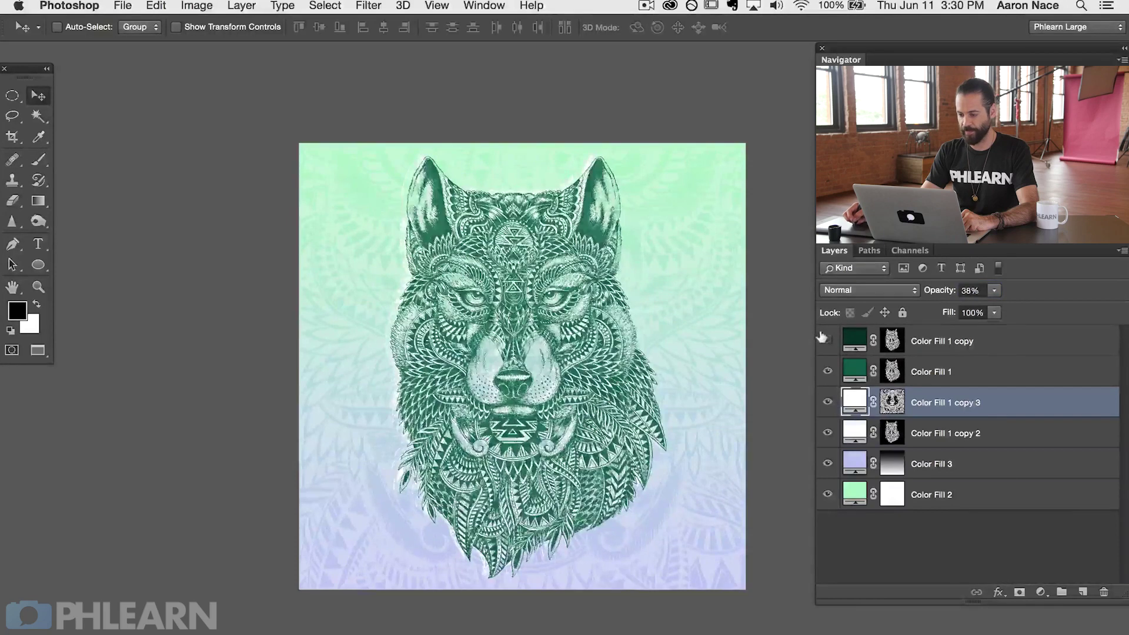
pyautogui.click(823, 338)
pyautogui.click(823, 339)
pyautogui.click(825, 340)
pyautogui.click(825, 342)
pyautogui.click(826, 342)
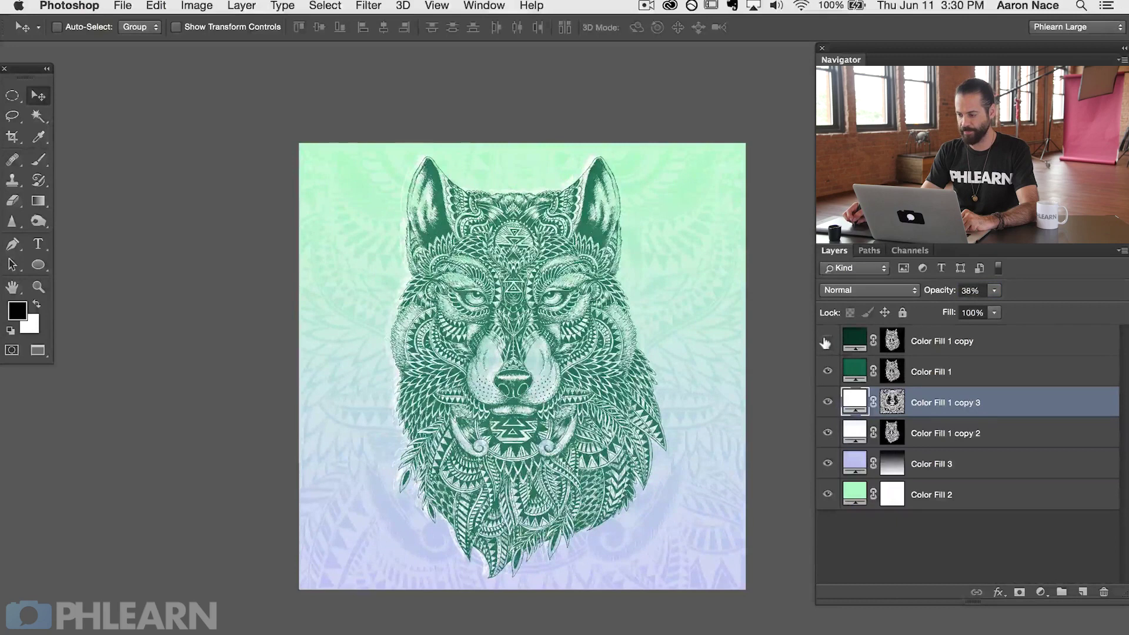
pyautogui.click(825, 341)
# Recolor the top line-work fill layer to dark blue #154358 and toggle its visibility to compare it with the green beneath
pyautogui.doubleClick(853, 338)
pyautogui.moveTo(724, 479); pyautogui.dragTo(698, 463)
pyautogui.click(766, 422)
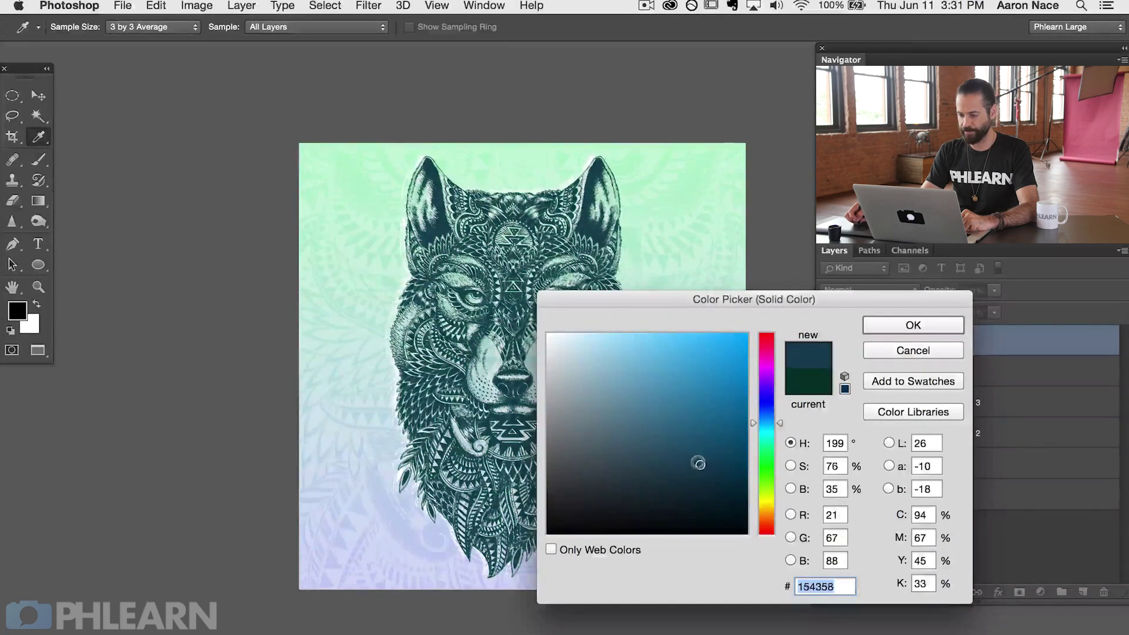
pyautogui.click(912, 327)
pyautogui.click(827, 340)
pyautogui.click(827, 339)
pyautogui.click(827, 340)
pyautogui.click(827, 339)
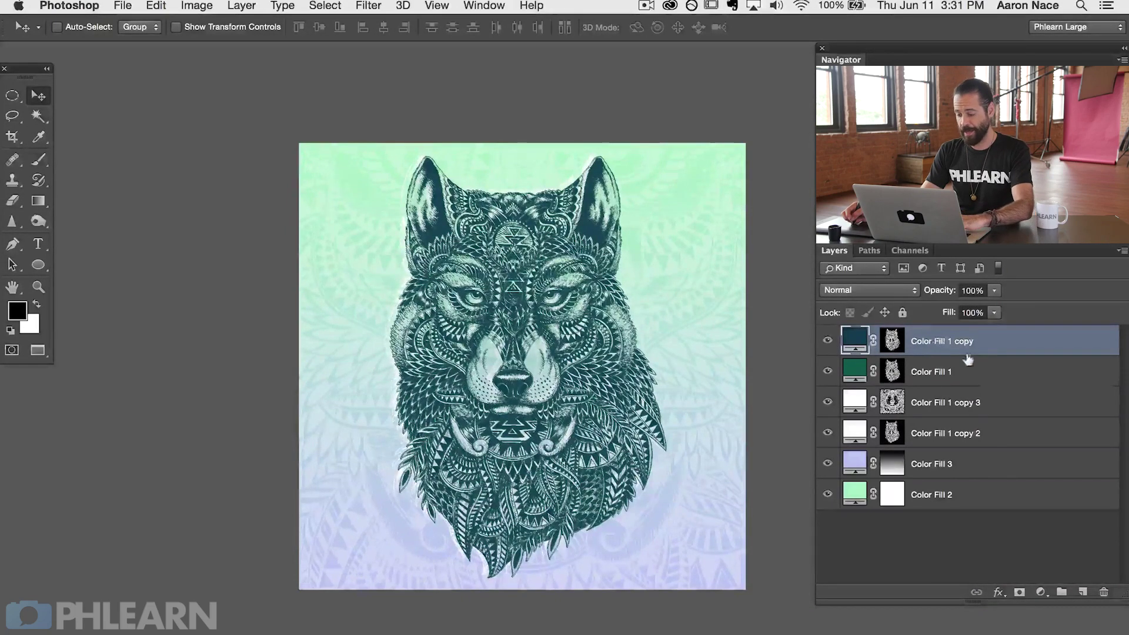
# Group the dark blue line-work layer and mask the group with a vertical gradient that fades the blue out toward the wolf's chest
pyautogui.press('super+g')
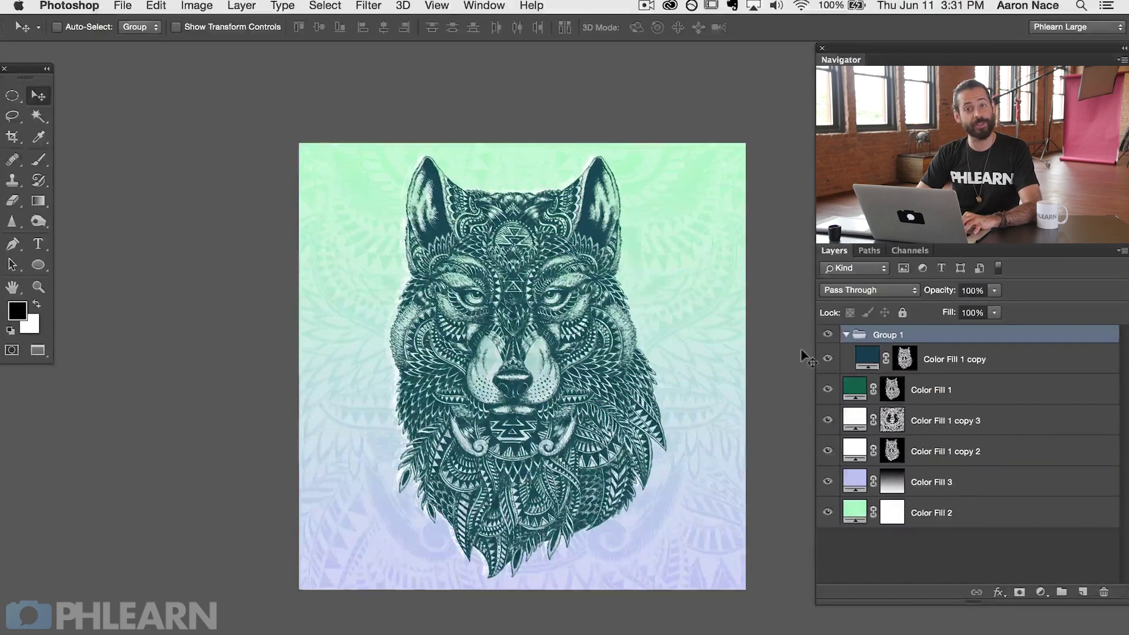
pyautogui.press('super+shift+m')
pyautogui.press('g')
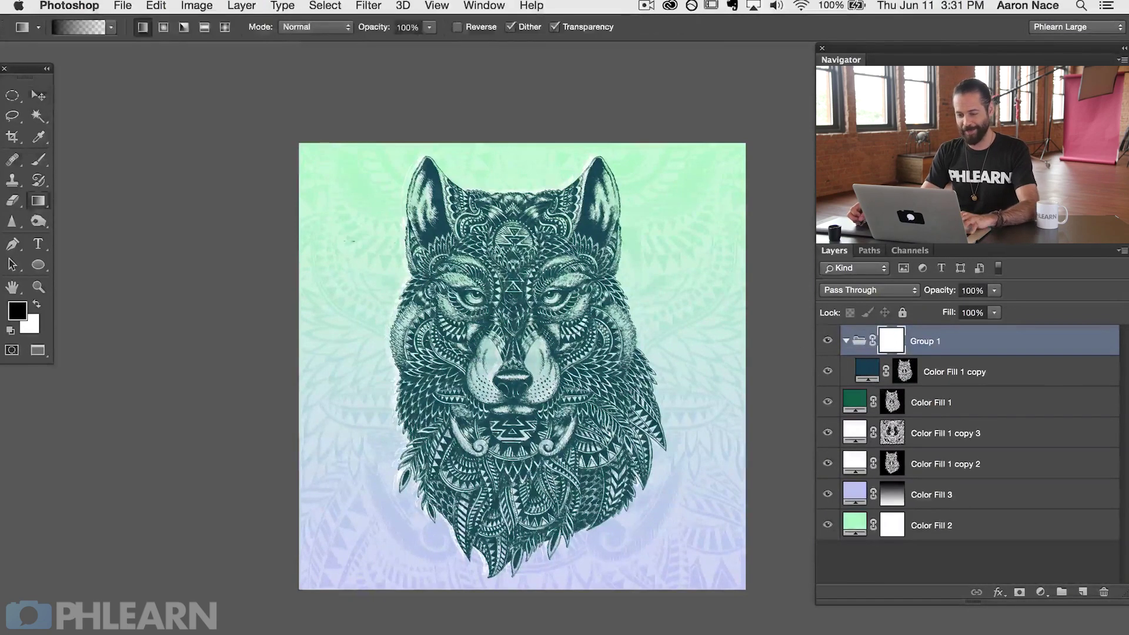
pyautogui.moveTo(575, 518); pyautogui.dragTo(566, 352)
pyautogui.moveTo(567, 471); pyautogui.dragTo(561, 293)
pyautogui.moveTo(566, 458); pyautogui.dragTo(563, 329)
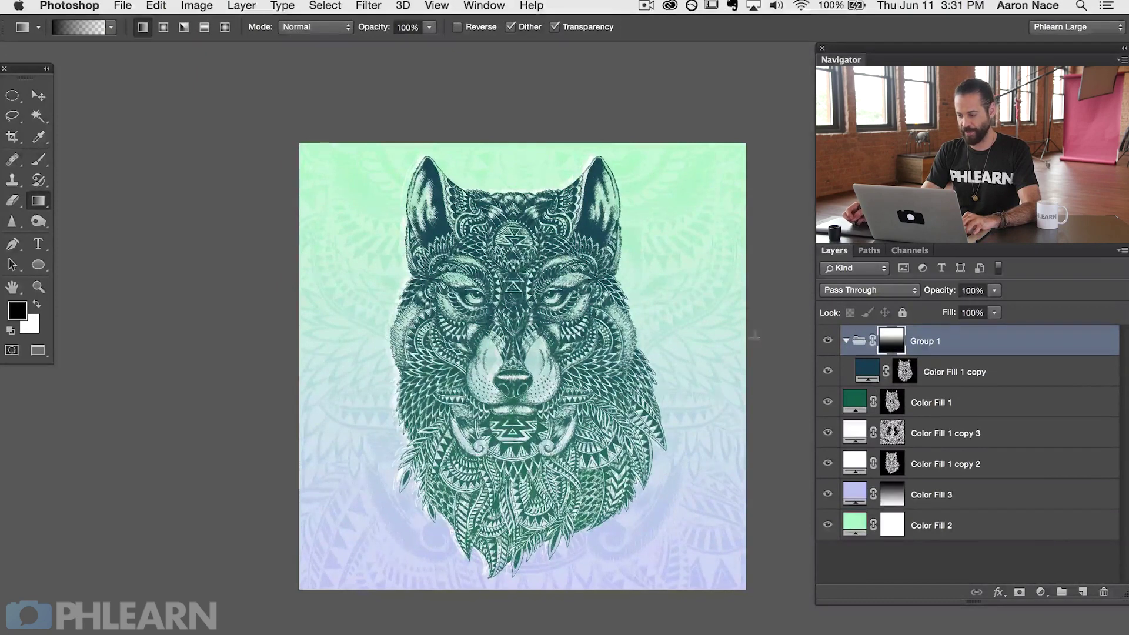
# Hide and reshow the masked group, its blue line-work layer and the periwinkle layer to compare what each contributes
pyautogui.click(826, 341)
pyautogui.click(825, 341)
pyautogui.click(825, 342)
pyautogui.click(824, 342)
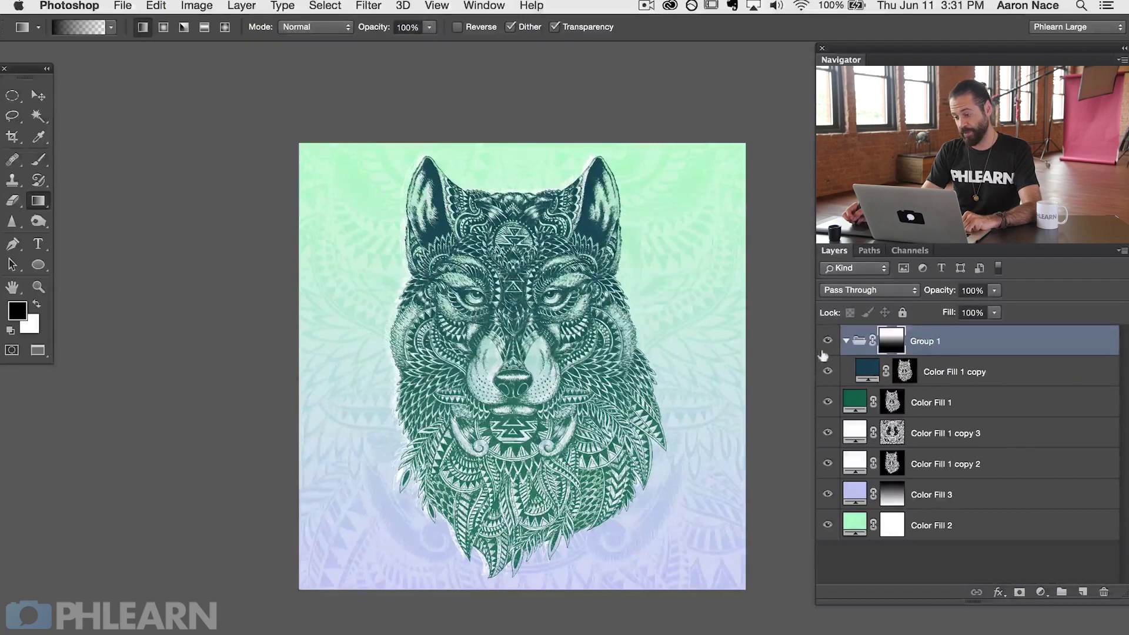
pyautogui.click(827, 372)
pyautogui.click(827, 371)
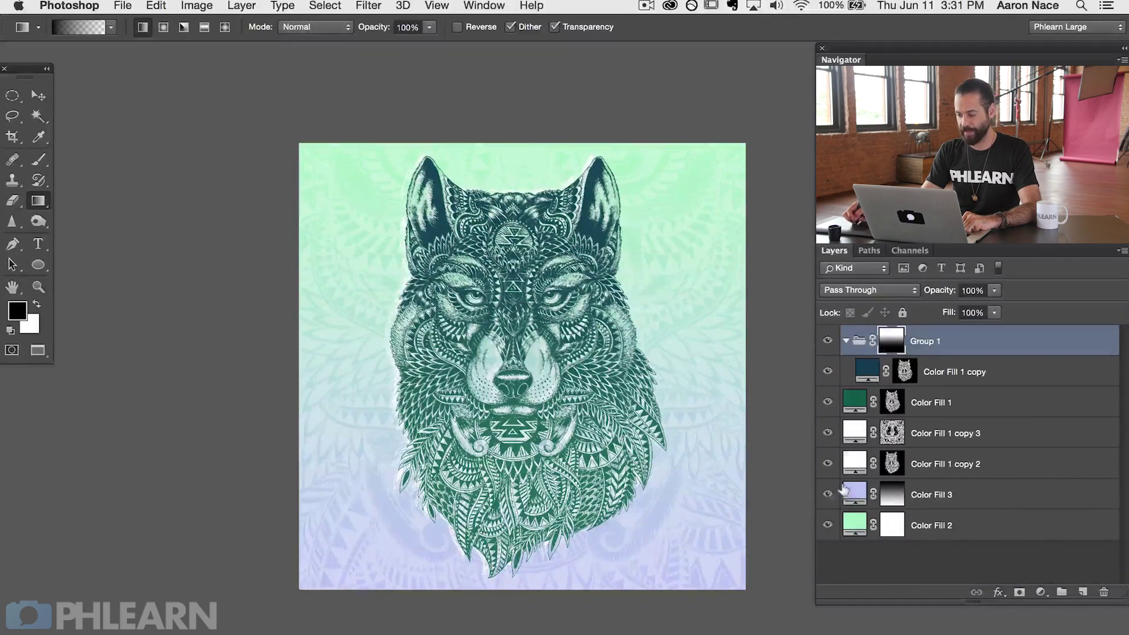
pyautogui.click(827, 494)
pyautogui.click(827, 494)
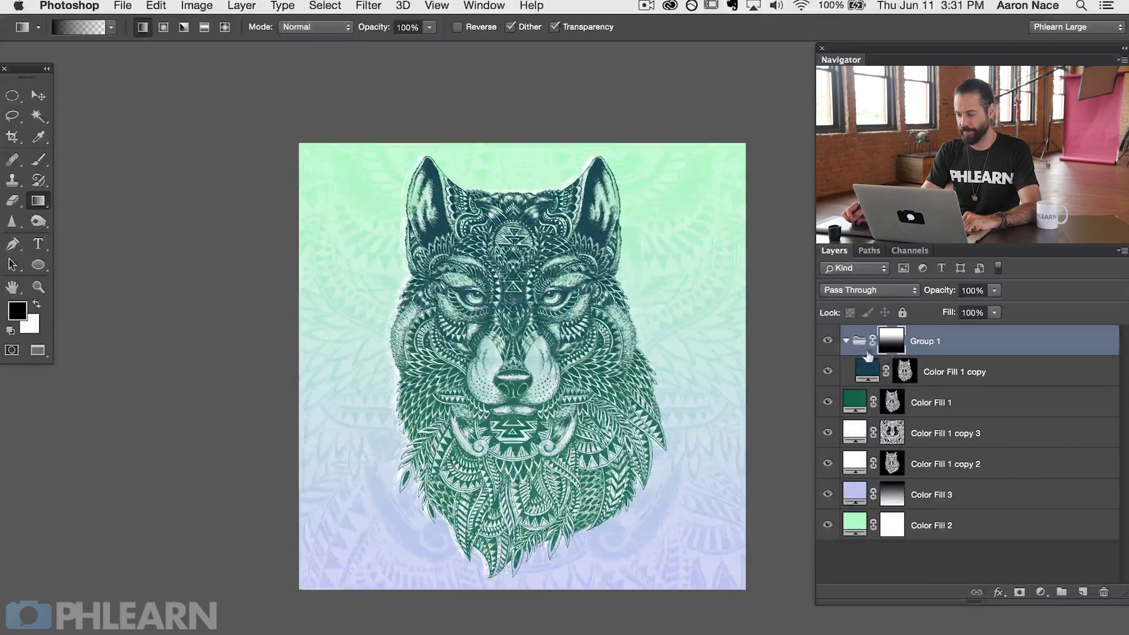
pyautogui.click(827, 341)
pyautogui.click(827, 340)
pyautogui.click(827, 339)
pyautogui.click(827, 340)
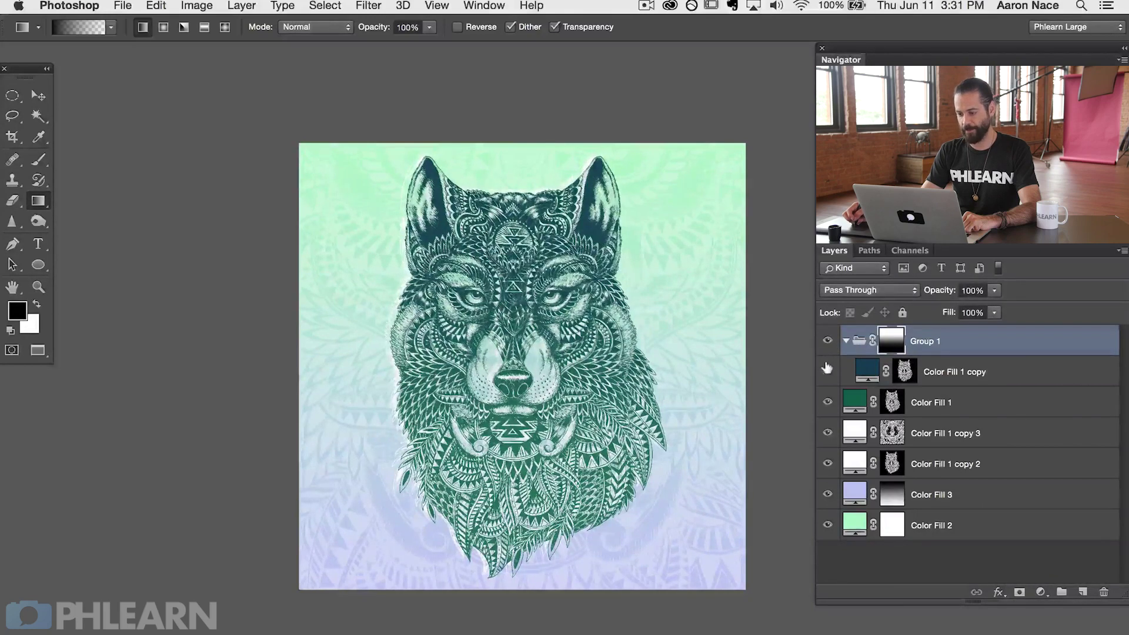
# Examine the finished wolf artwork enlarged in full-screen view
pyautogui.press('super+equal')
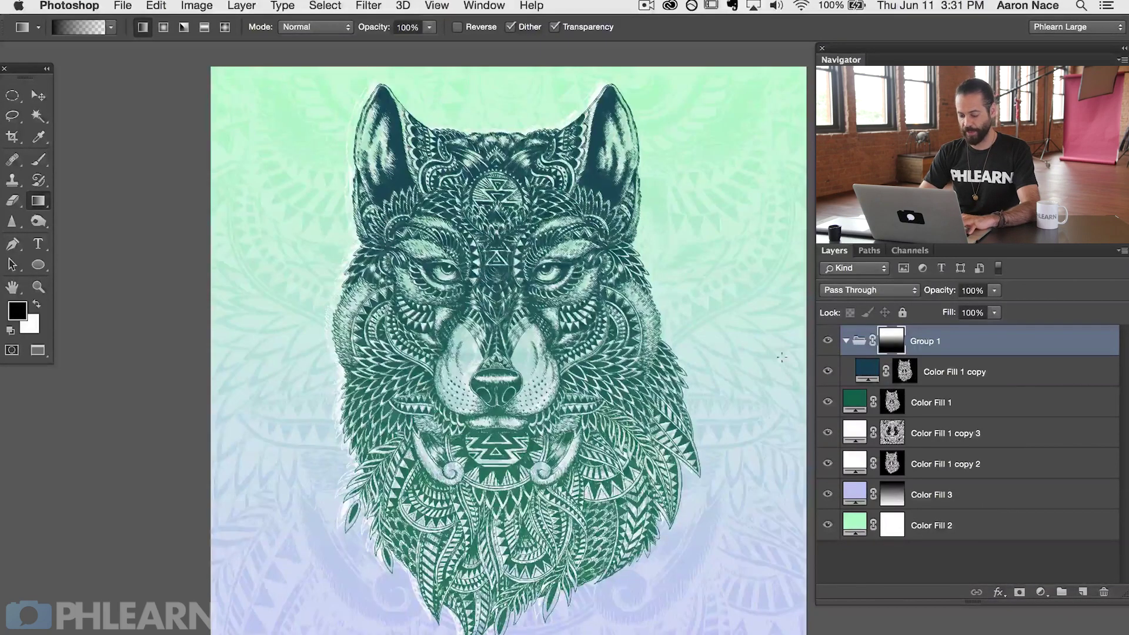
pyautogui.press('f')
pyautogui.press('super+equal')
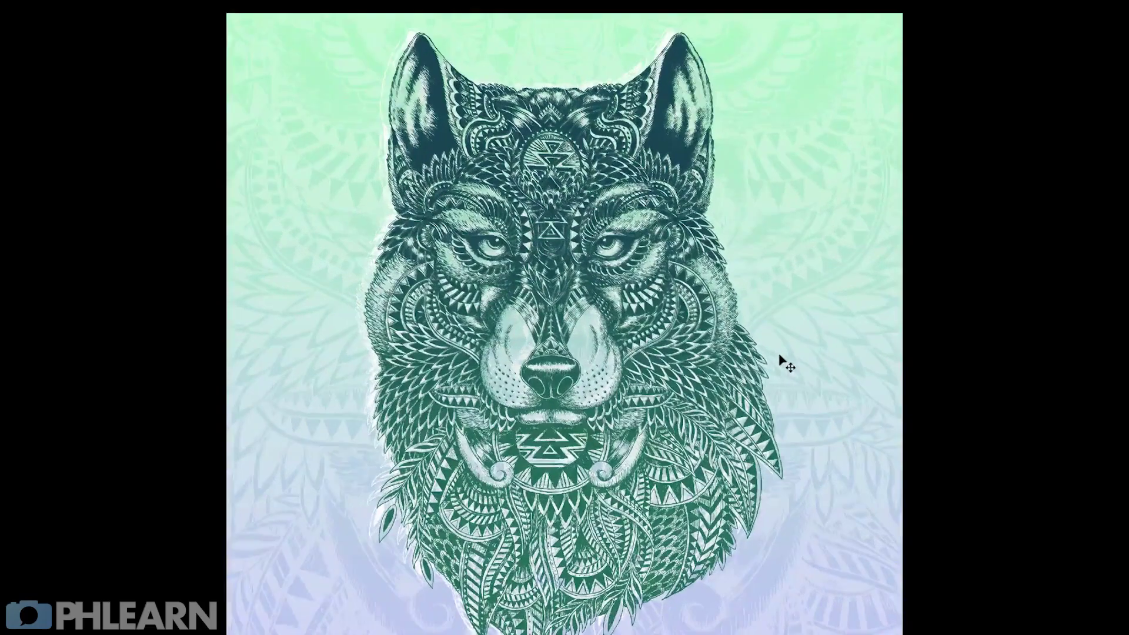
pyautogui.press('super+equal')
pyautogui.press('super+equal')
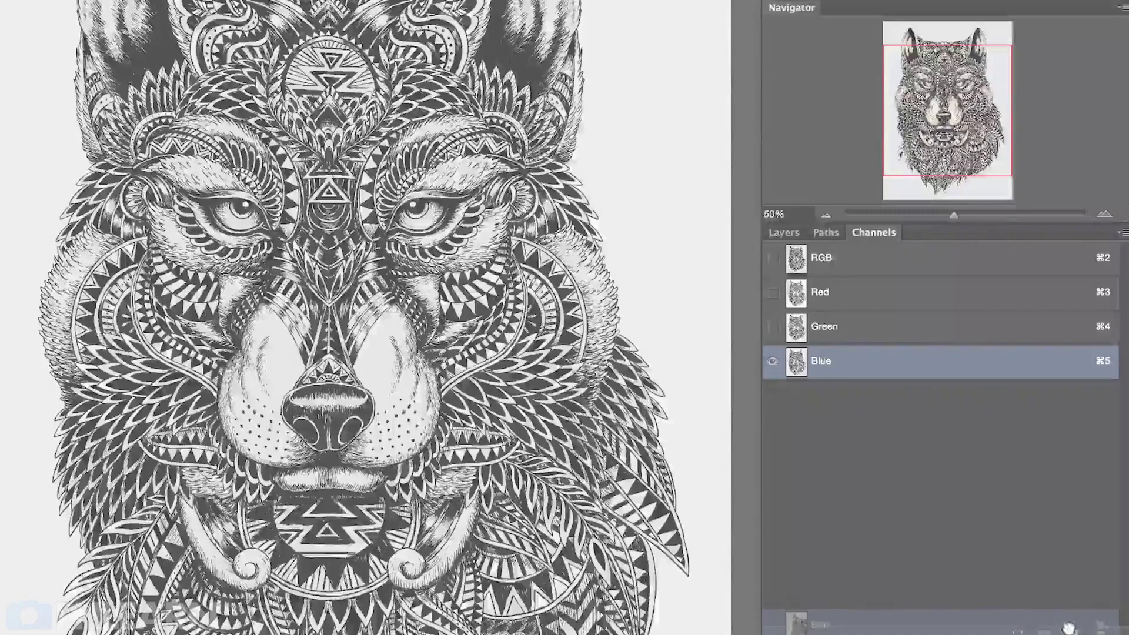
pyautogui.moveTo(866, 359); pyautogui.dragTo(1075, 585)
pyautogui.moveTo(1068, 628); pyautogui.dragTo(1074, 629)
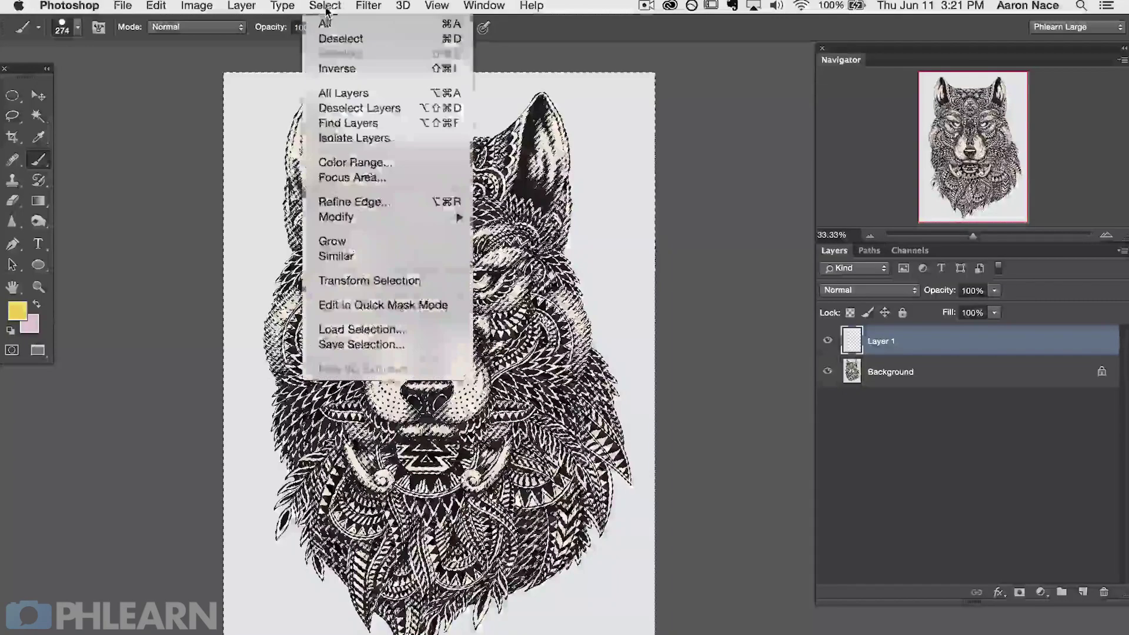
pyautogui.click(365, 69)
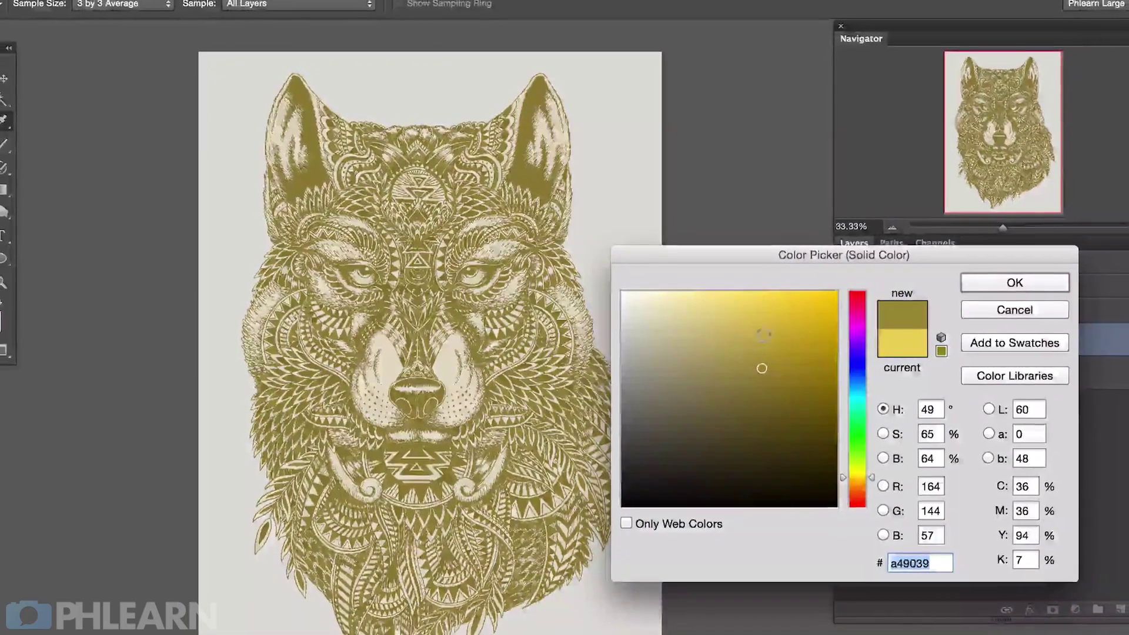
pyautogui.moveTo(764, 368); pyautogui.dragTo(796, 395)
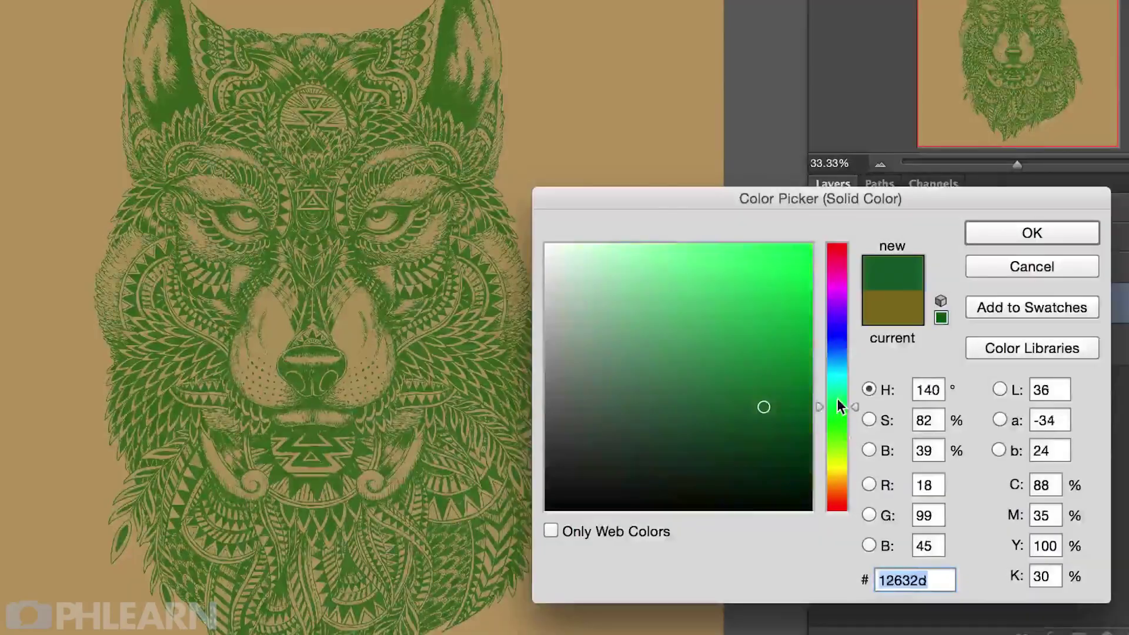
pyautogui.moveTo(837, 397); pyautogui.dragTo(835, 388)
pyautogui.moveTo(764, 407)
pyautogui.mouseDown()
pyautogui.moveTo(738, 421)
pyautogui.moveTo(743, 433)
pyautogui.moveTo(756, 416)
pyautogui.mouseUp()
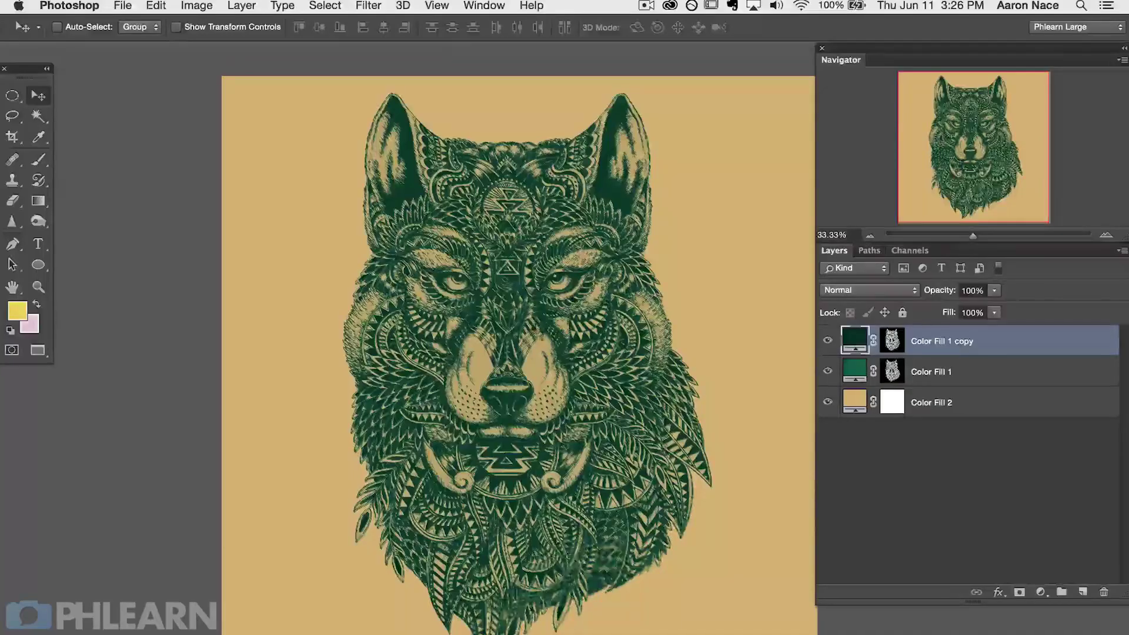
pyautogui.moveTo(482, 382); pyautogui.dragTo(467, 405)
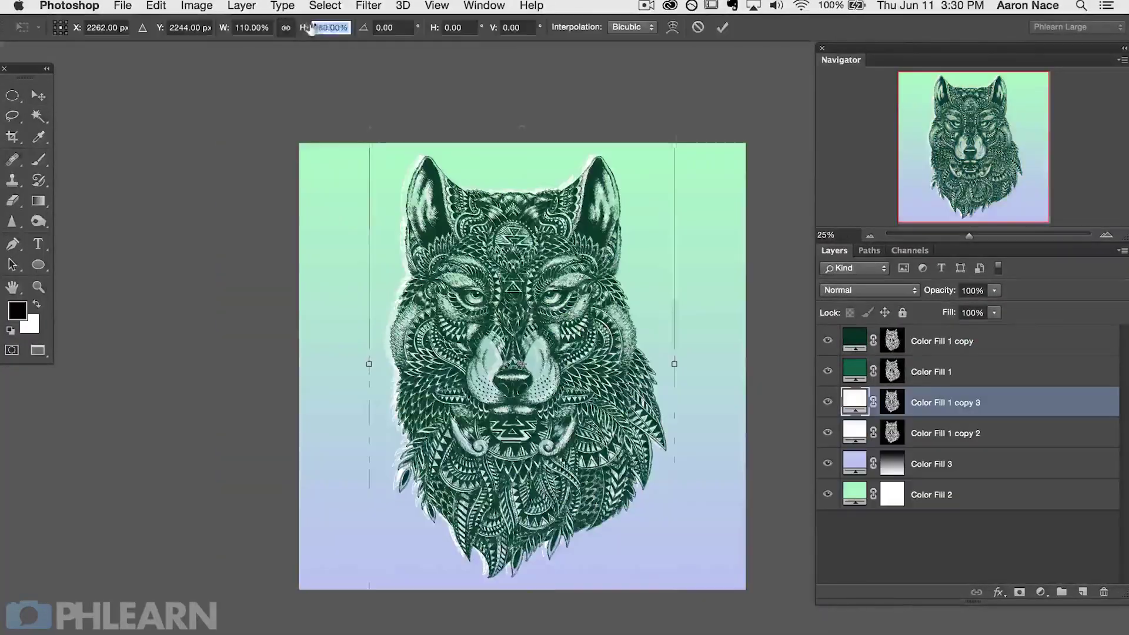
pyautogui.moveTo(304, 27); pyautogui.dragTo(418, 39)
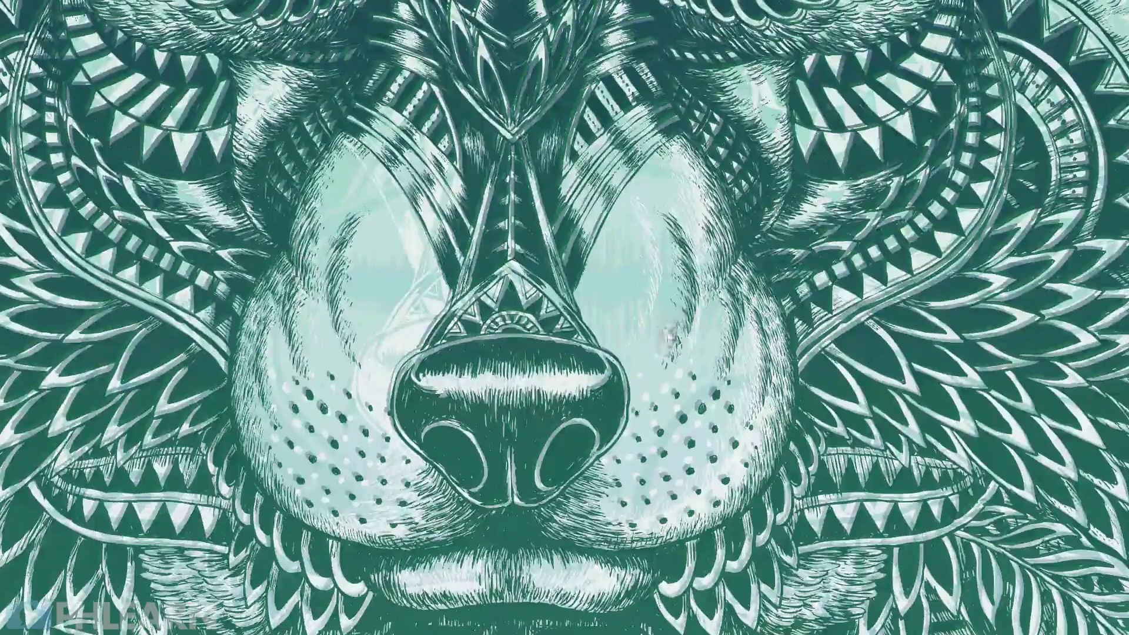
pyautogui.moveTo(668, 351); pyautogui.dragTo(658, 571)
pyautogui.moveTo(698, 341); pyautogui.dragTo(621, 460)
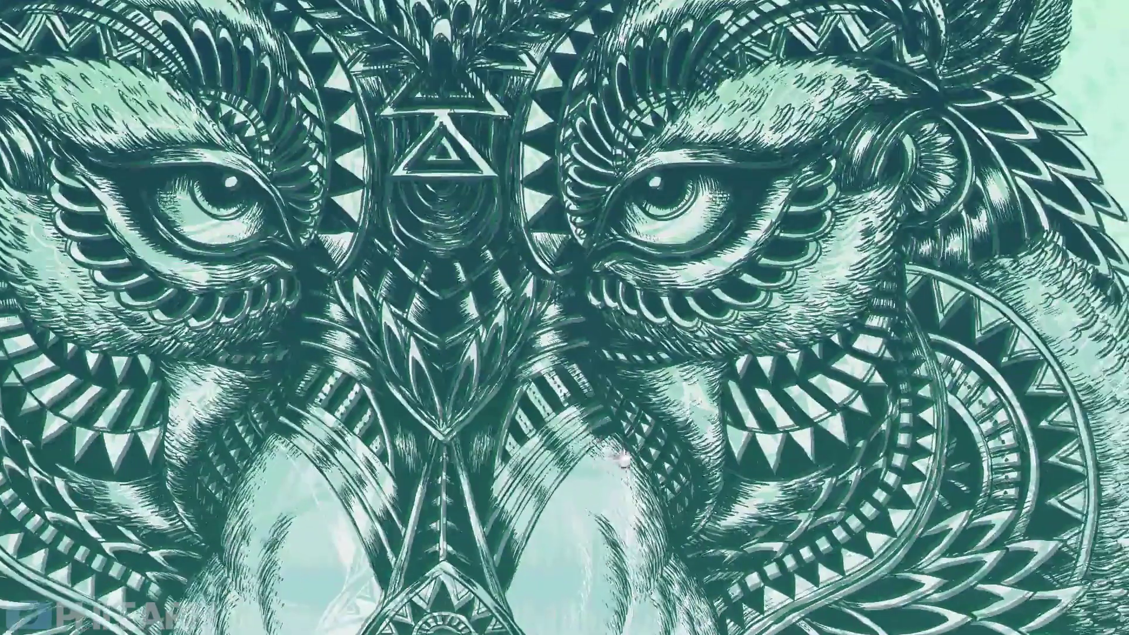